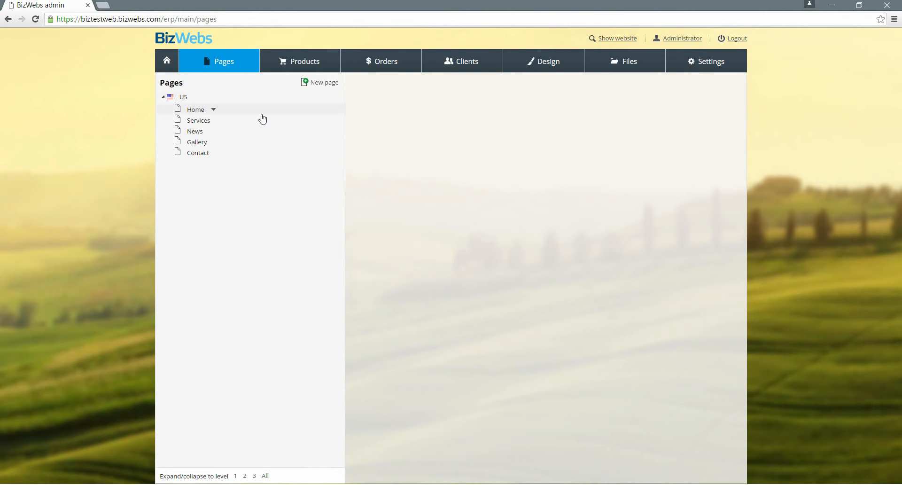
Compare the Home page's blocks in the admin with the content of the live website.
left_click(619, 40)
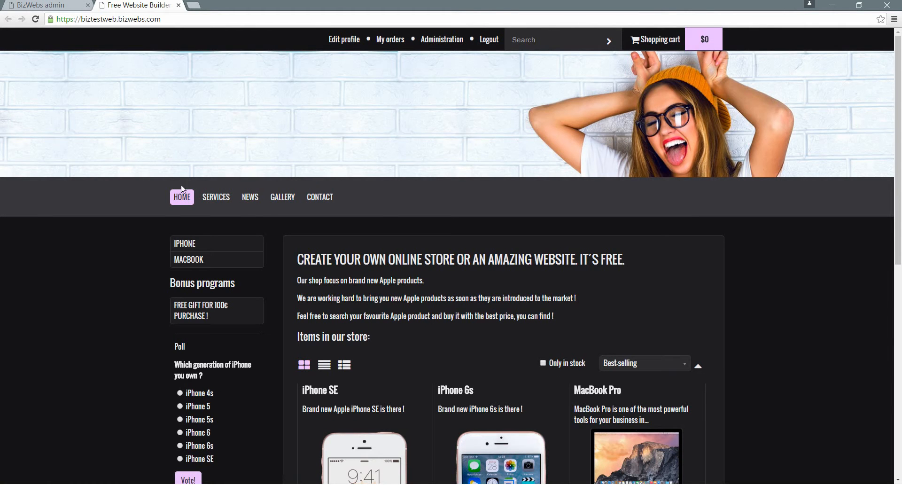
left_click(49, 5)
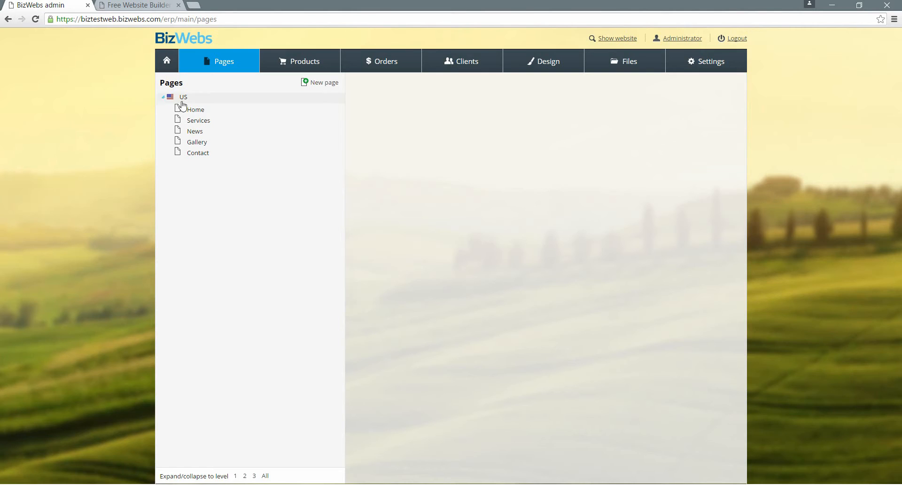
left_click(207, 113)
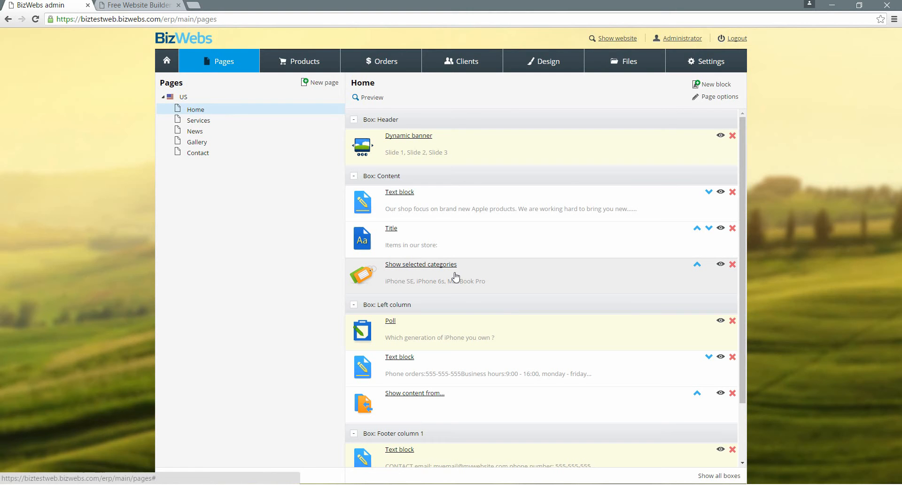
left_click(152, 4)
scroll(304, 172, "down", 5)
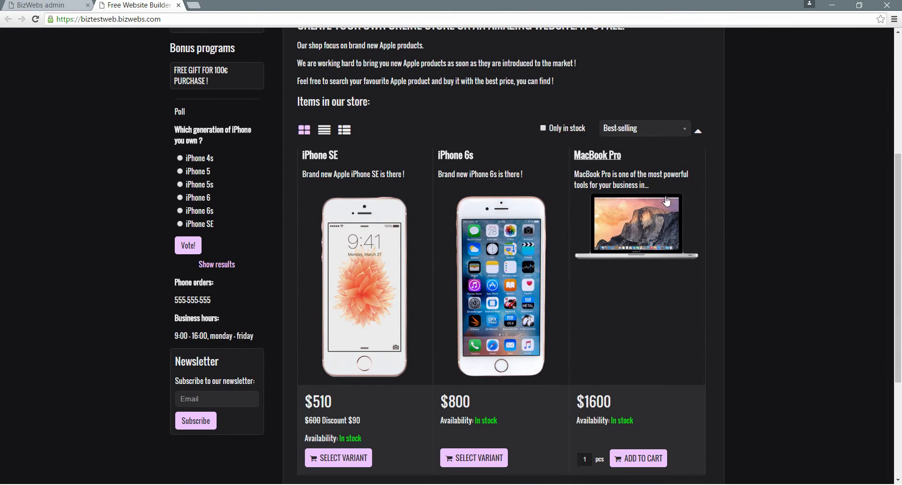
left_click(69, 5)
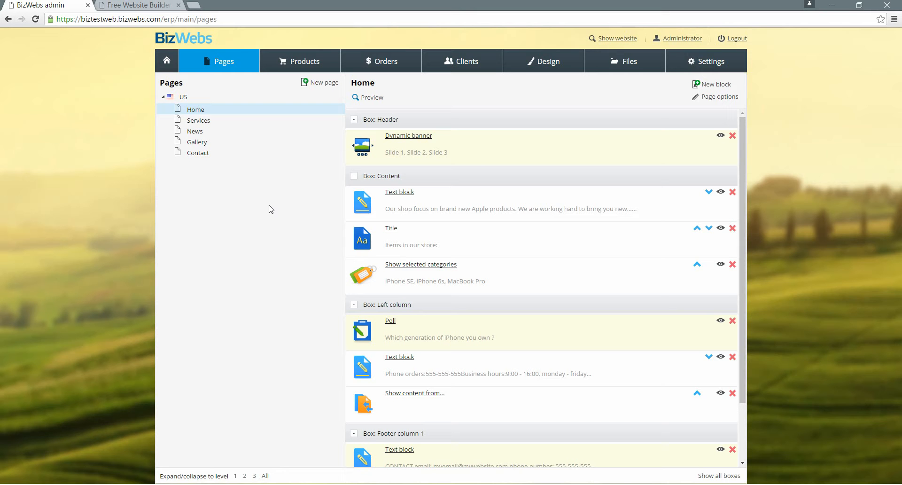
Start a new page titled TestPage with US as its parent page.
left_click(323, 84)
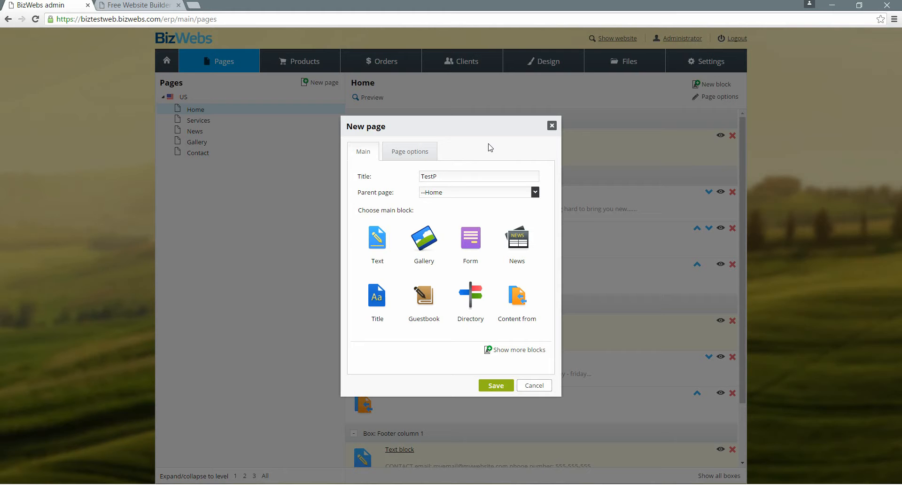
left_click(534, 193)
left_click(534, 193)
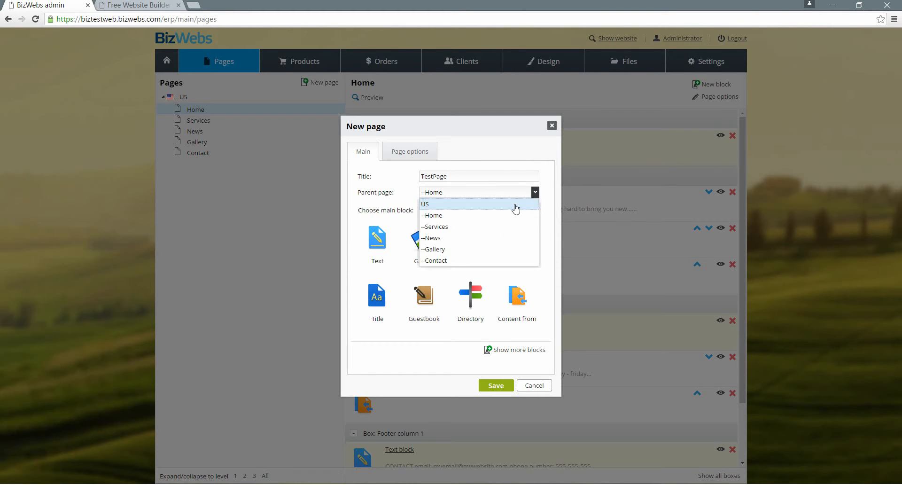
left_click(517, 205)
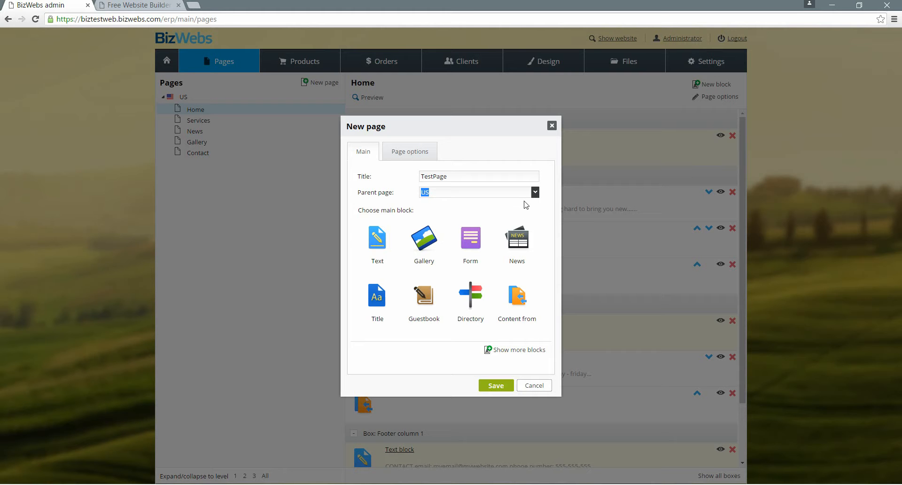
left_click(535, 192)
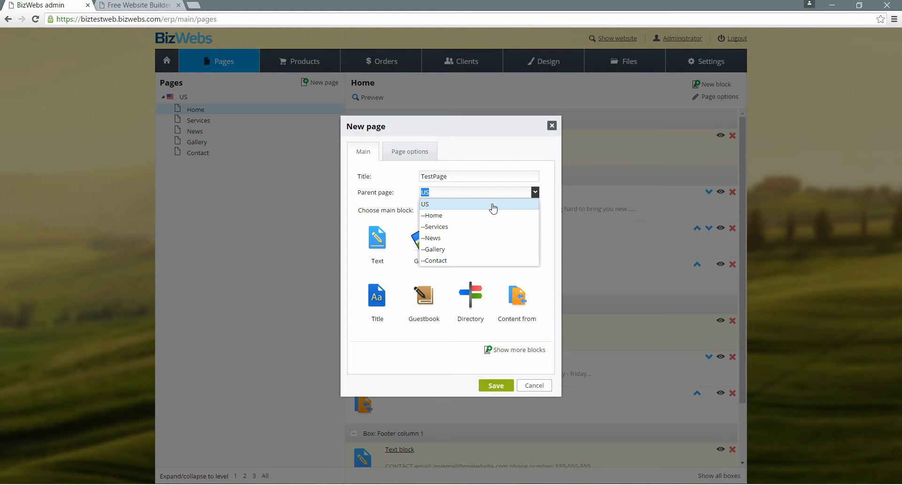
left_click(492, 208)
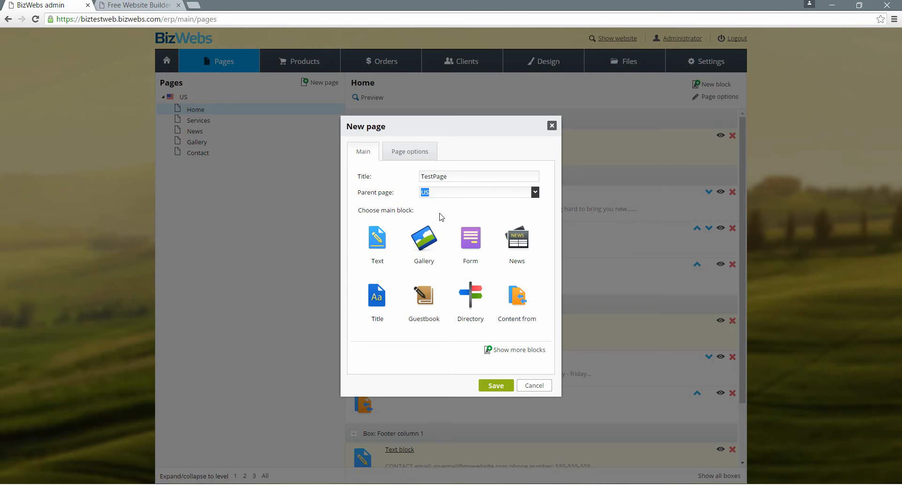
Choose Text as the main block, review the page options and save TestPage, leaving its text block empty.
left_click(382, 235)
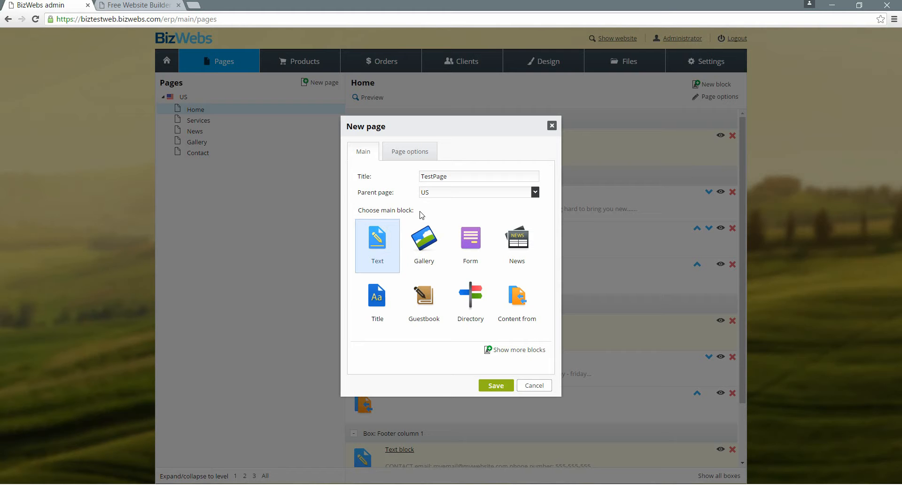
left_click(409, 154)
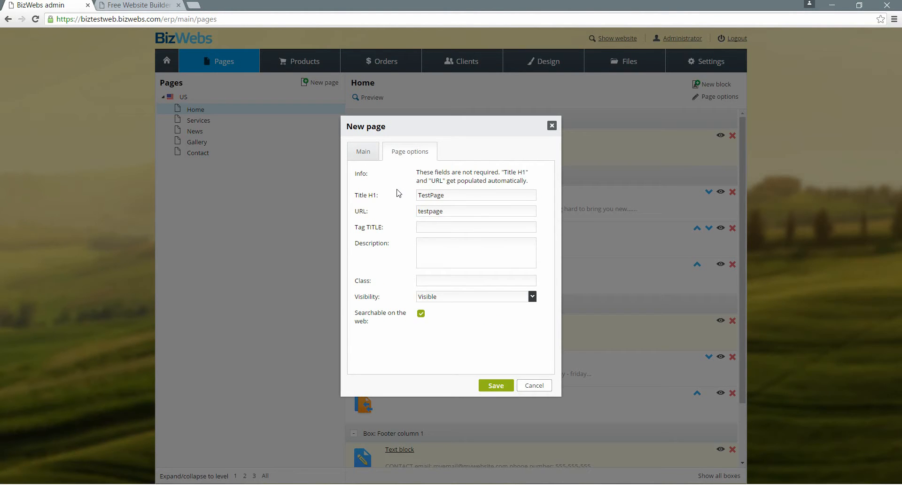
left_click(364, 152)
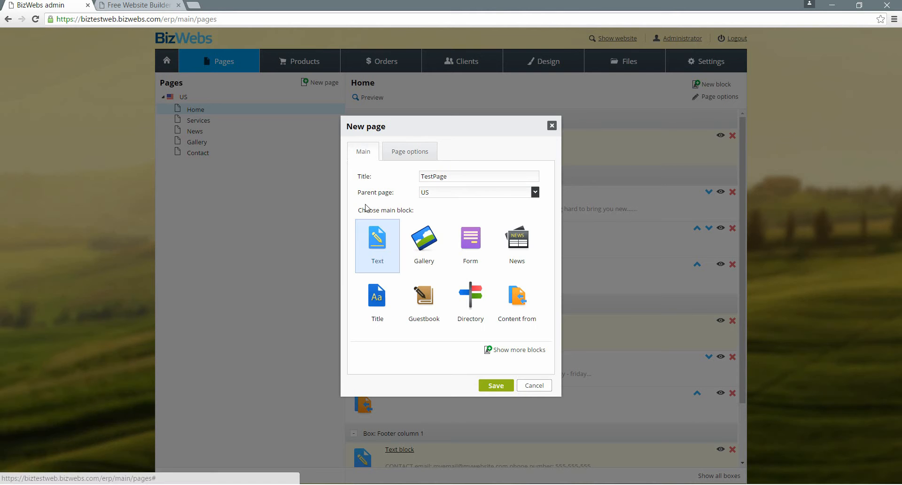
left_click(493, 387)
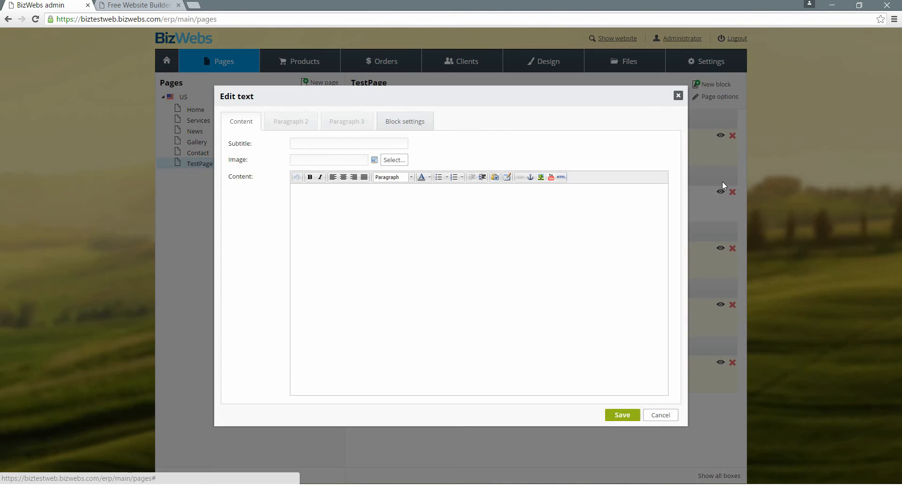
left_click(679, 95)
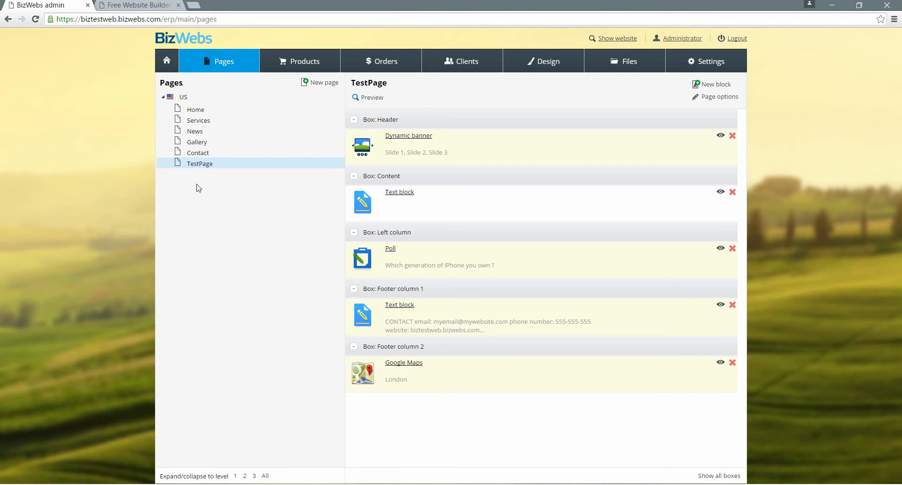
Move TestPage above Home in the US page tree.
mouse_move(206, 170)
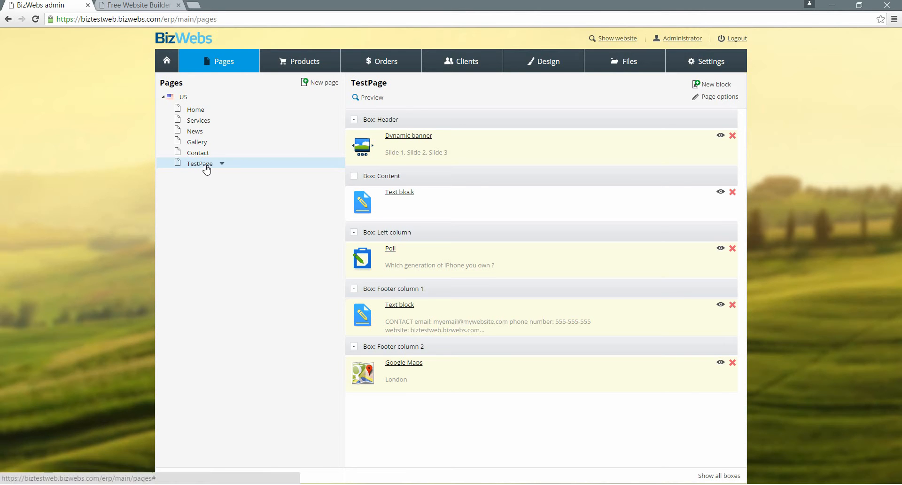
left_click_drag(206, 170, 219, 112)
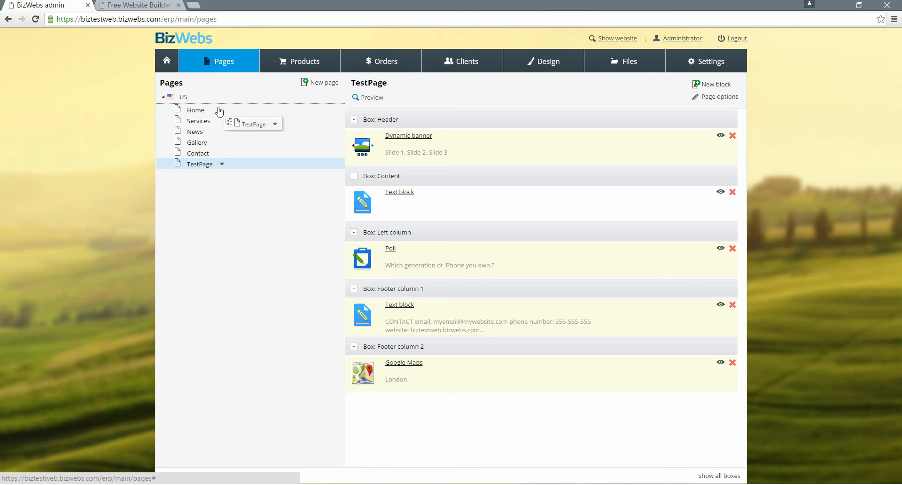
left_click_drag(219, 111, 217, 115)
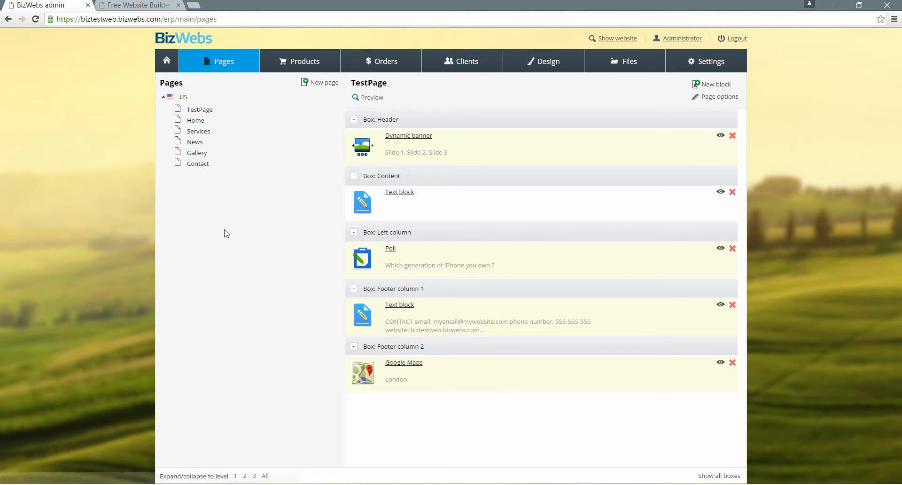
Reload the live website to check the new page order in its navigation, then return to the admin.
key("ctrl+Tab")
key("F5")
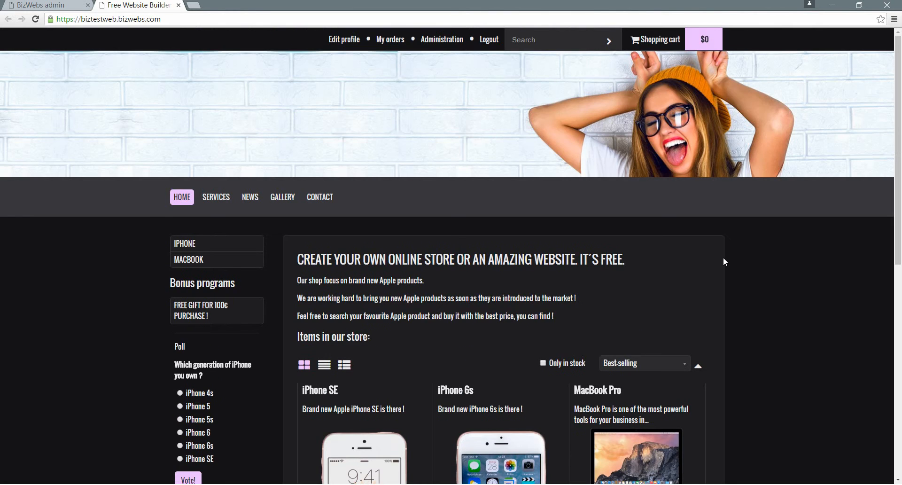
key("F5")
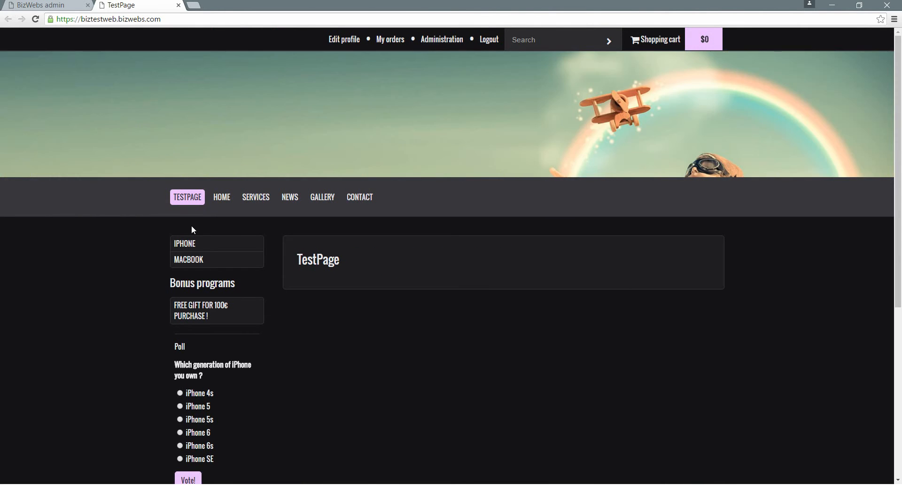
left_click(36, 4)
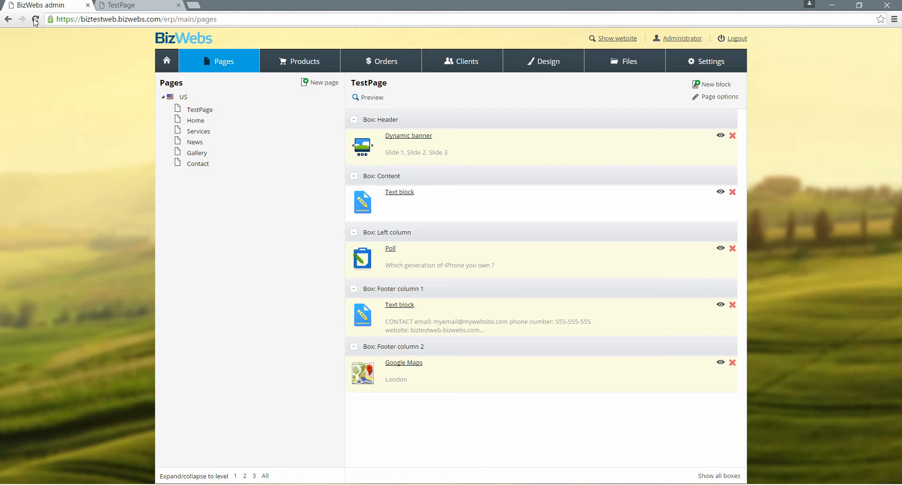
Compare TestPage's block list with the live page from the banner down to the footer.
left_click(198, 110)
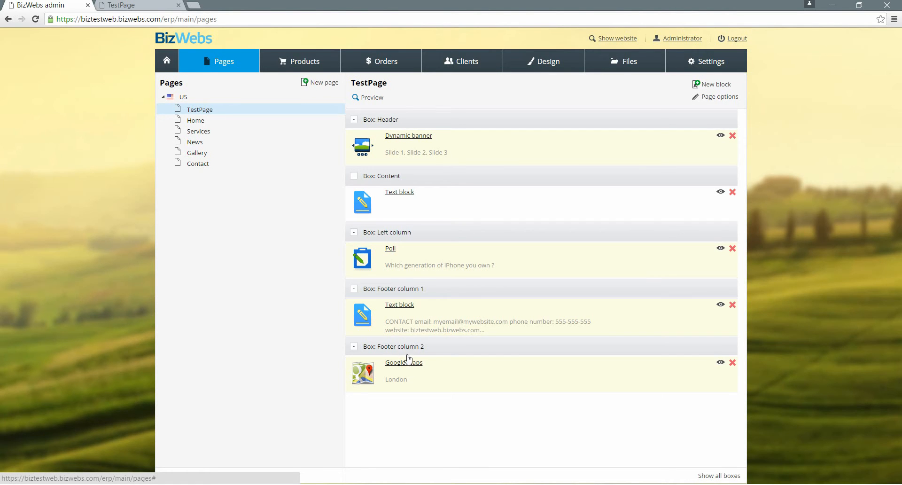
left_click(134, 6)
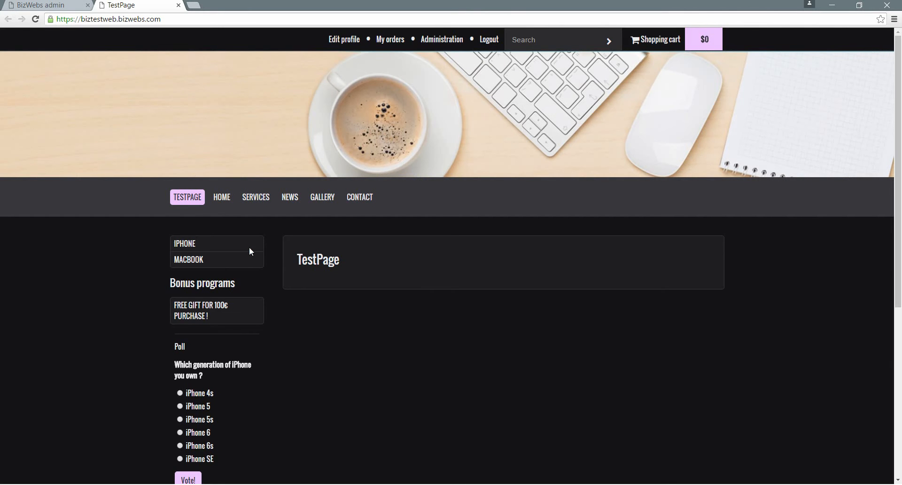
scroll(249, 249, "down", 2)
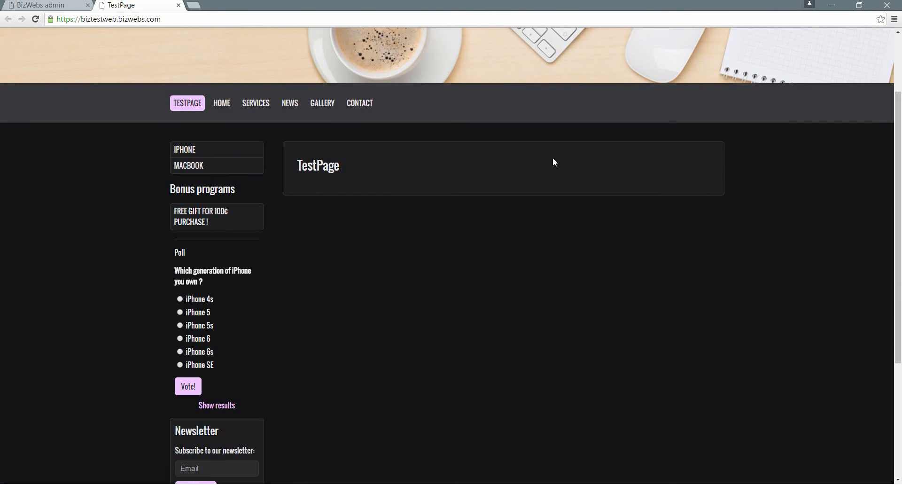
scroll(650, 357, "down", 4)
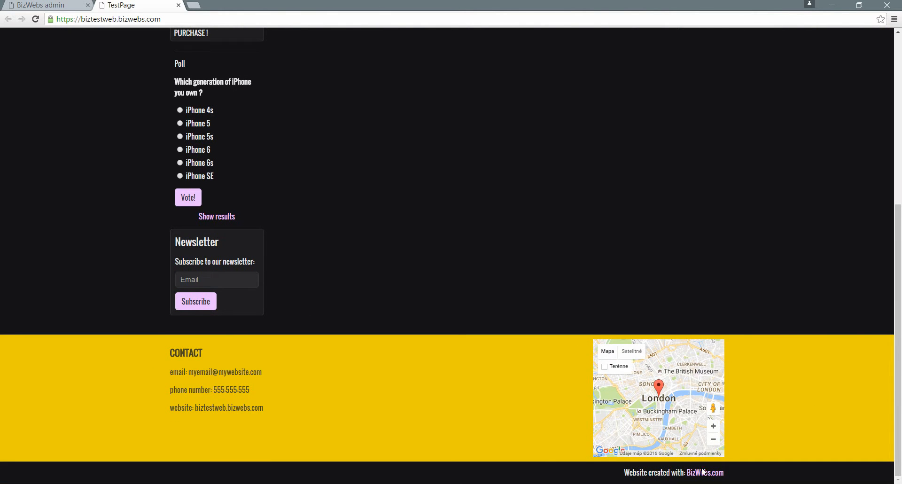
left_click(66, 5)
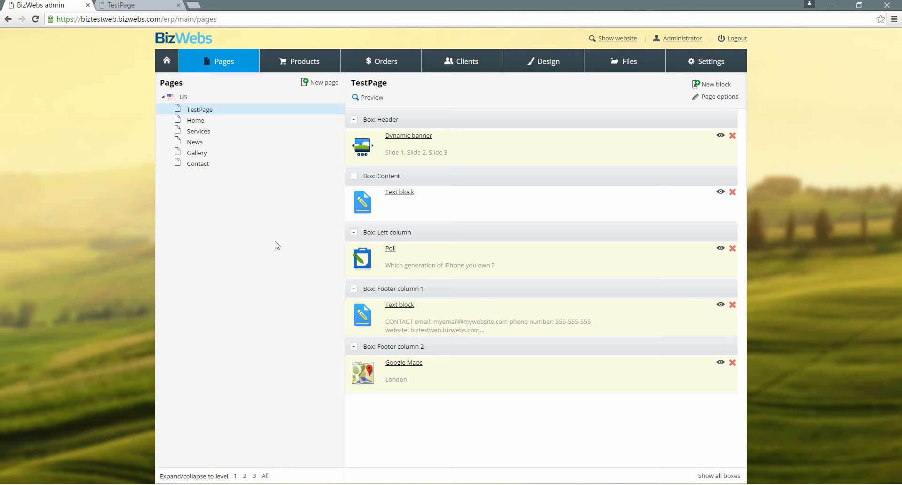
Review the available block types and add a Content from block to TestPage's Content box, without selecting a source.
left_click(710, 89)
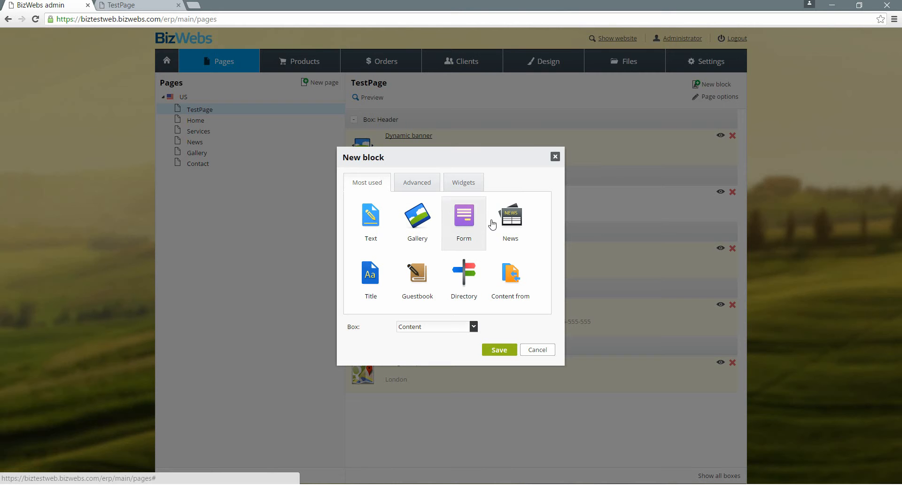
left_click(427, 184)
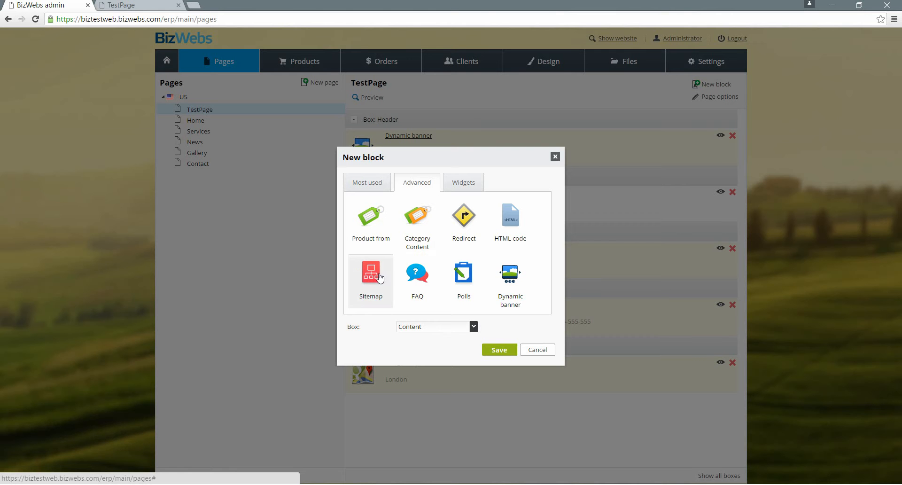
left_click(455, 189)
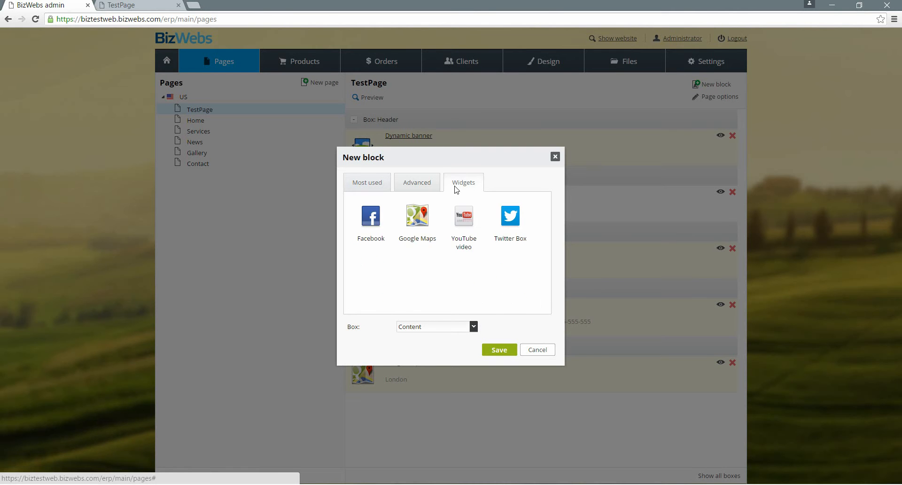
left_click(423, 186)
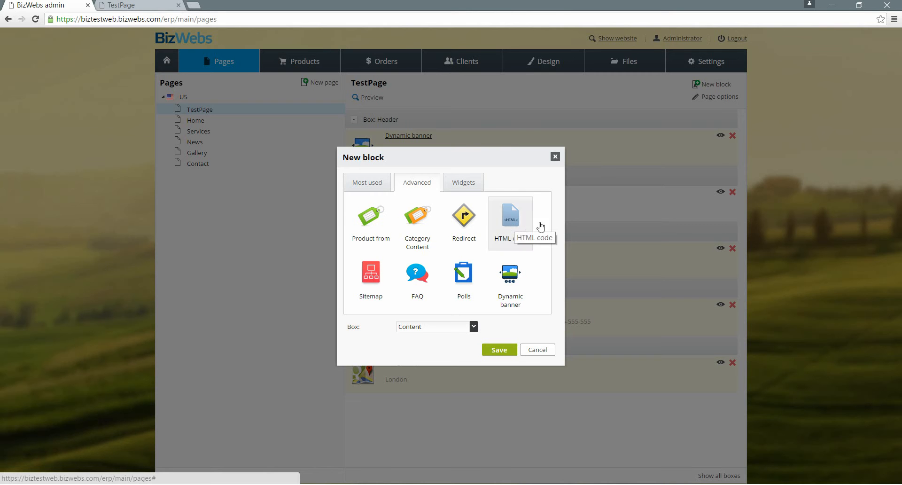
left_click(383, 182)
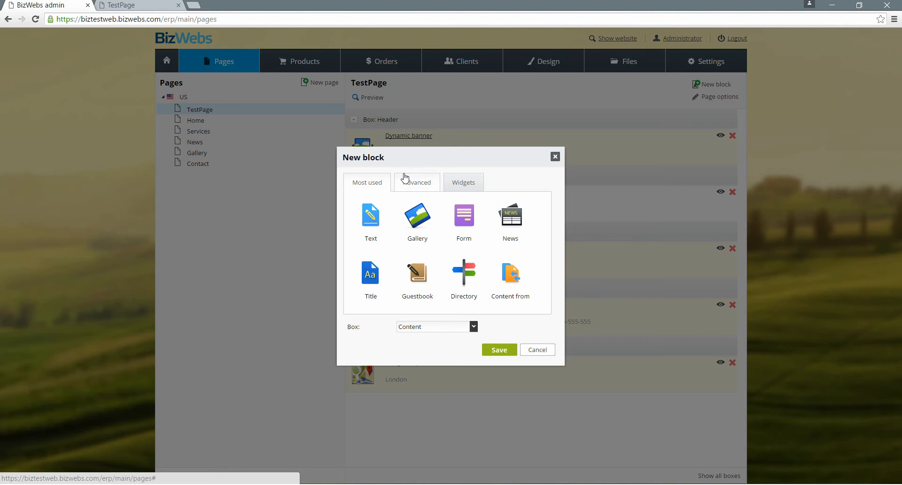
left_click(512, 276)
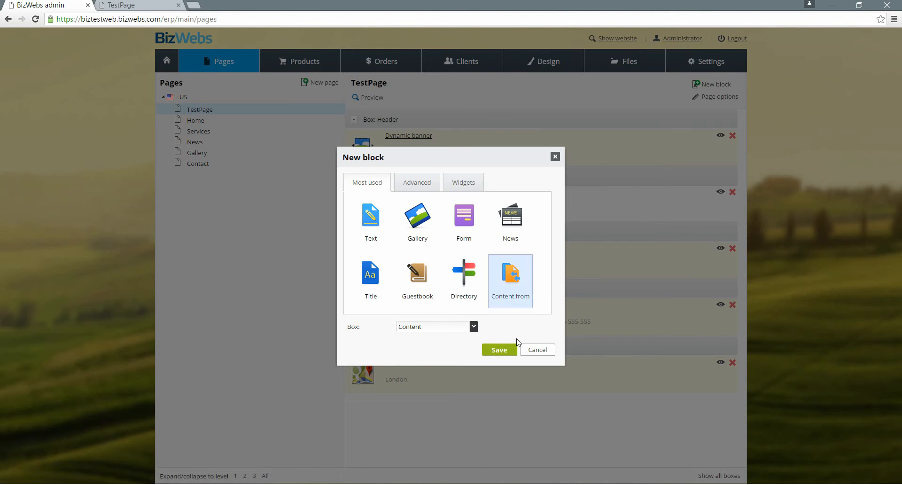
left_click(501, 349)
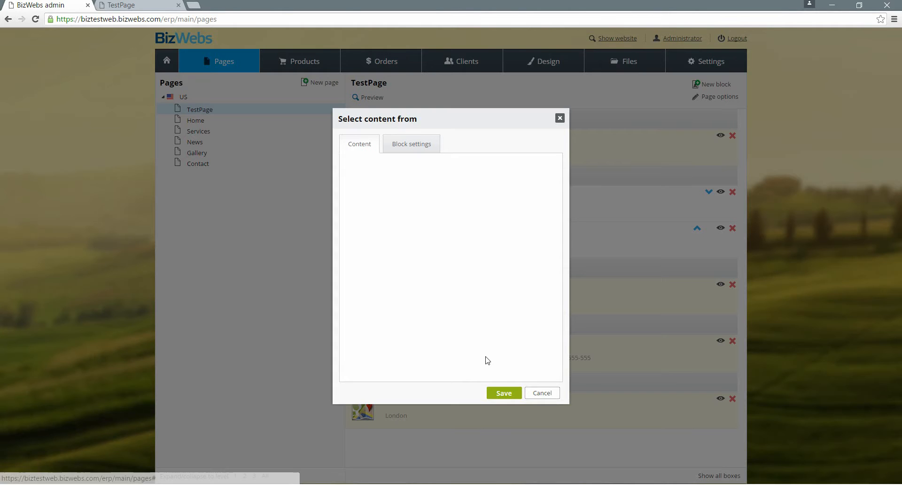
left_click(560, 118)
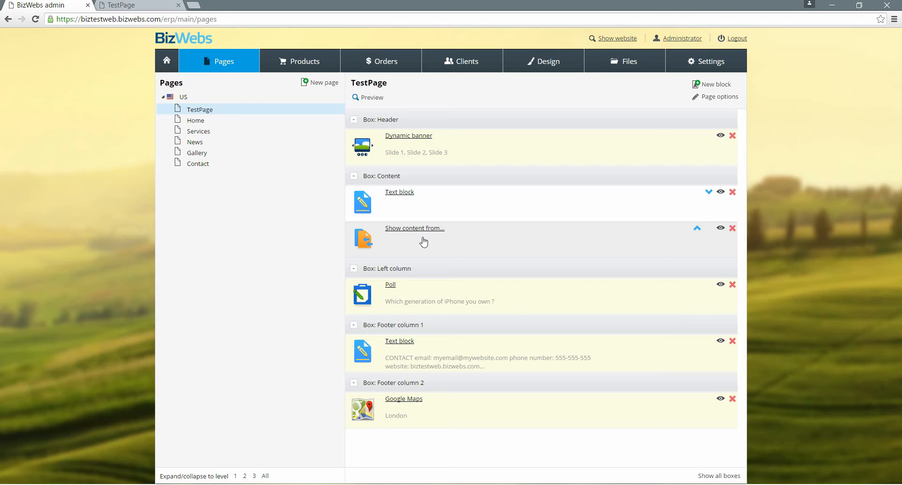
Look through the US content sources available for TestPage's Show content from block, saving it without a selection.
left_click_drag(424, 242, 453, 242)
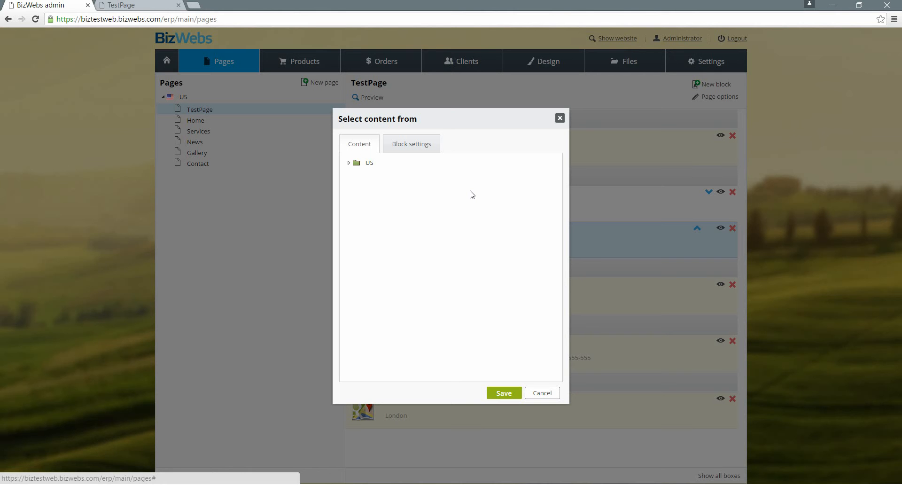
left_click(559, 118)
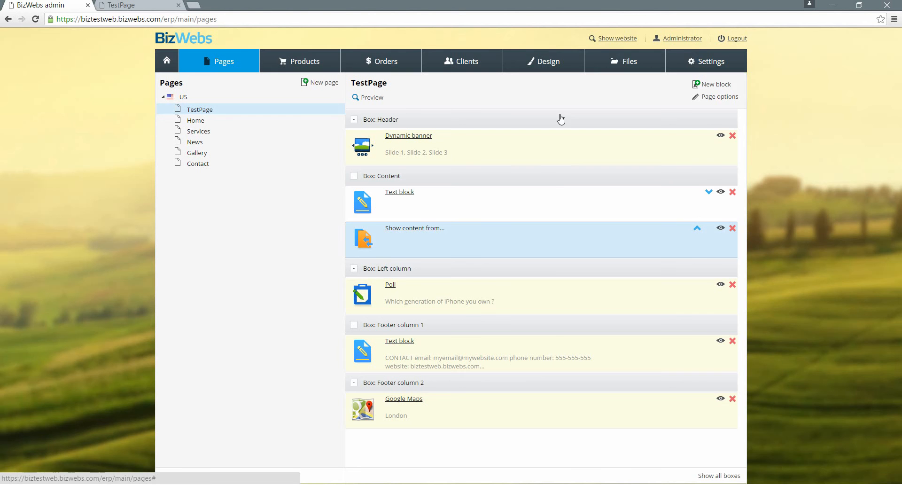
left_click(421, 242)
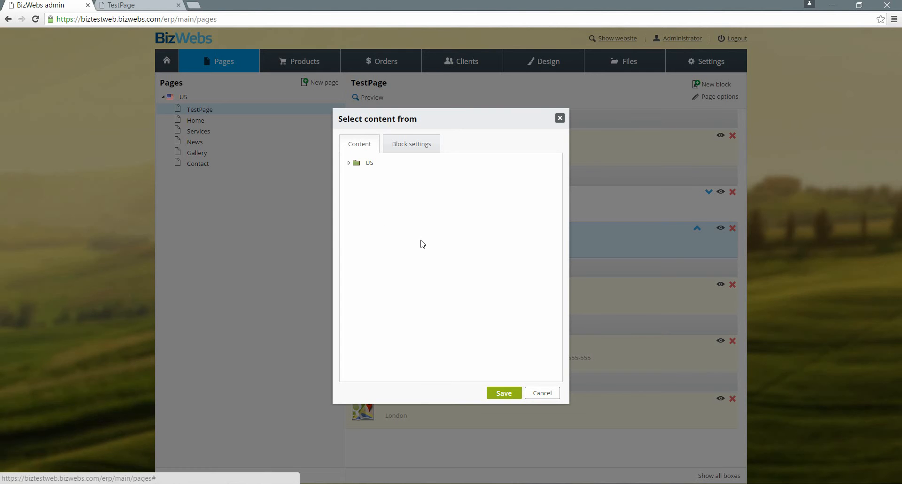
left_click(348, 163)
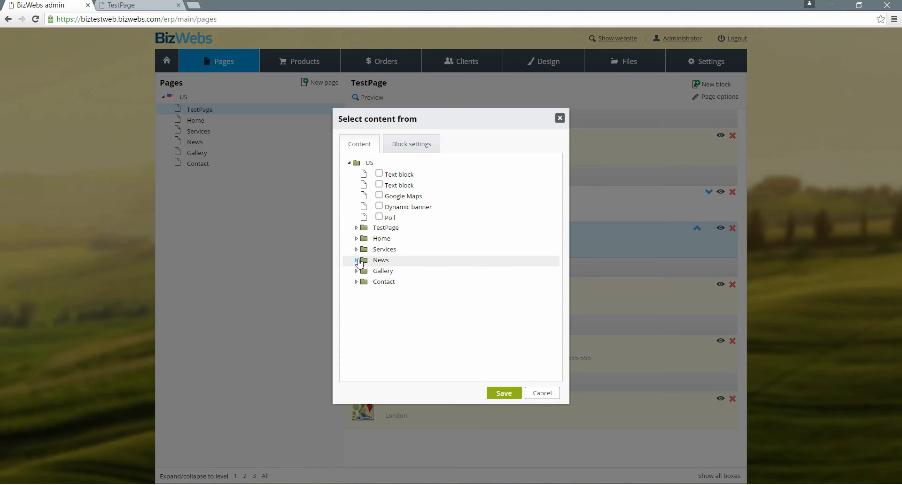
left_click(510, 397)
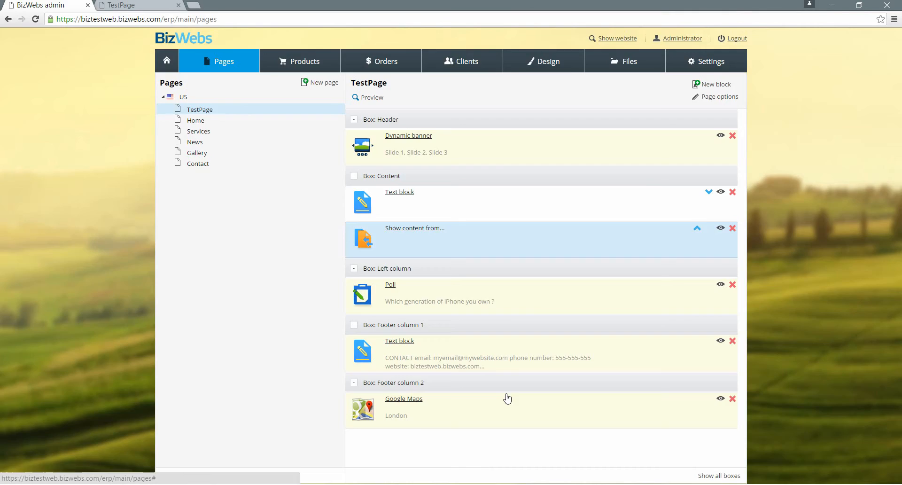
Fill TestPage's Content text block with the subtitle "Test", three paragraphs of "Pellentesque habitant..." placeholder text and the google-t-shirt.jpg image.
left_click(419, 200)
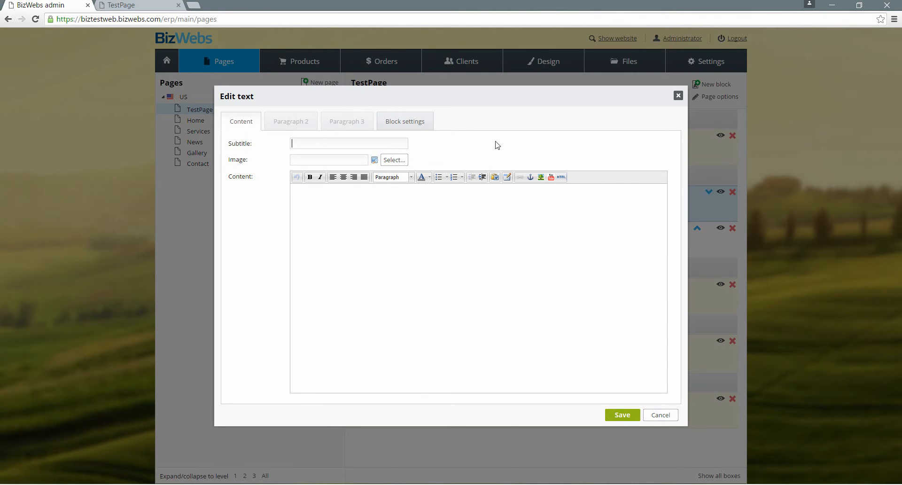
type("Test")
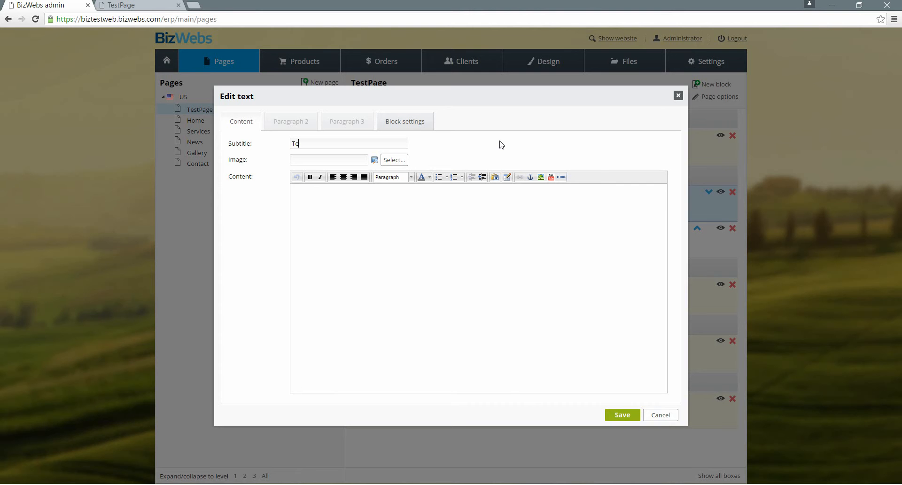
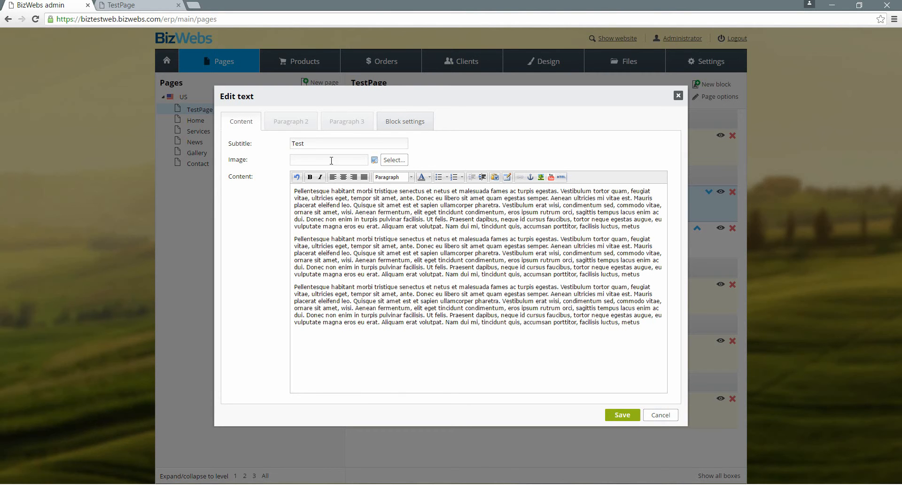
left_click(389, 160)
left_click(359, 219)
Set the text block's layout to Center and save the block.
left_click(417, 130)
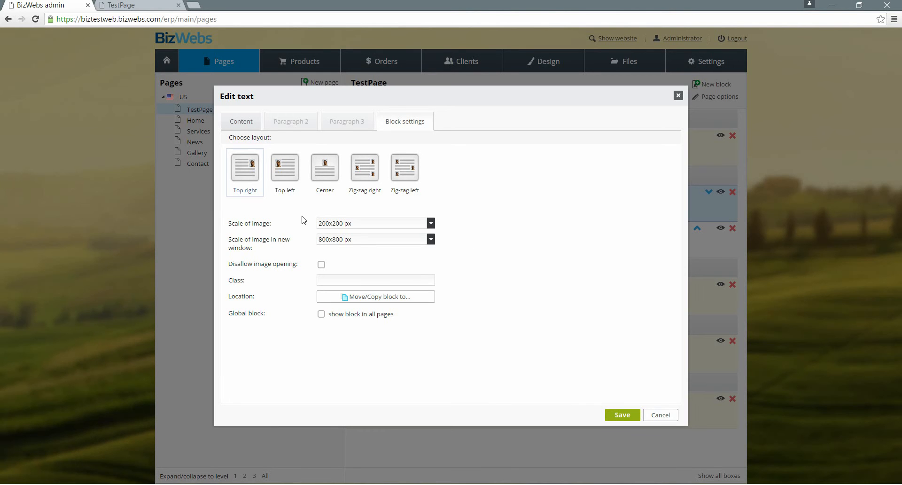
left_click(331, 188)
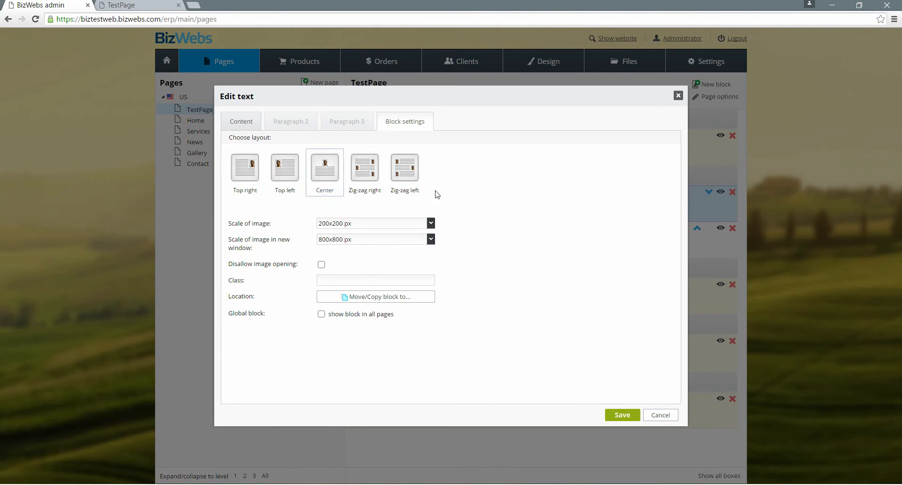
left_click(635, 414)
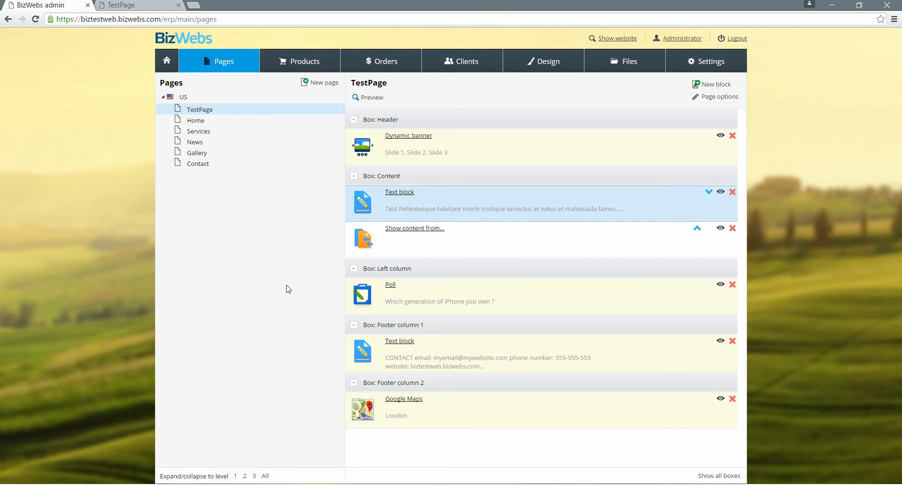
Reload the live TestPage and examine the text block's subtitle, centered image and paragraphs.
key("ctrl+Tab")
scroll(437, 235, "up", 6)
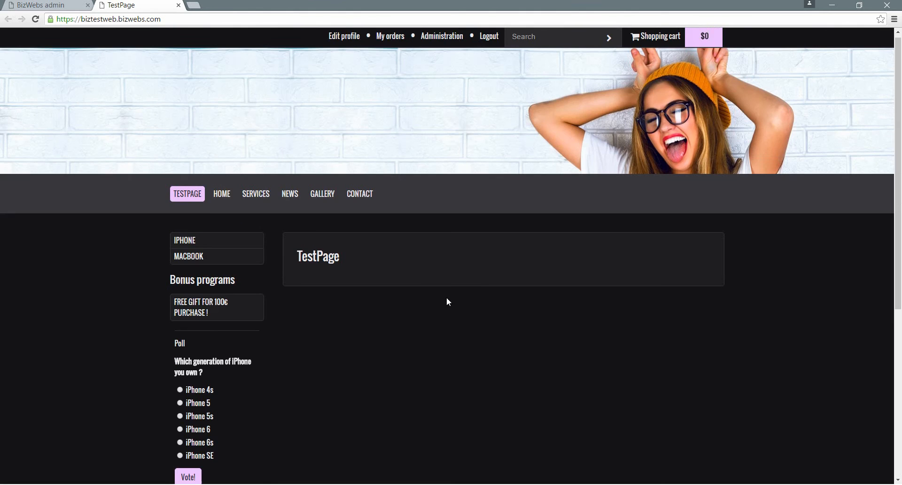
key("F5")
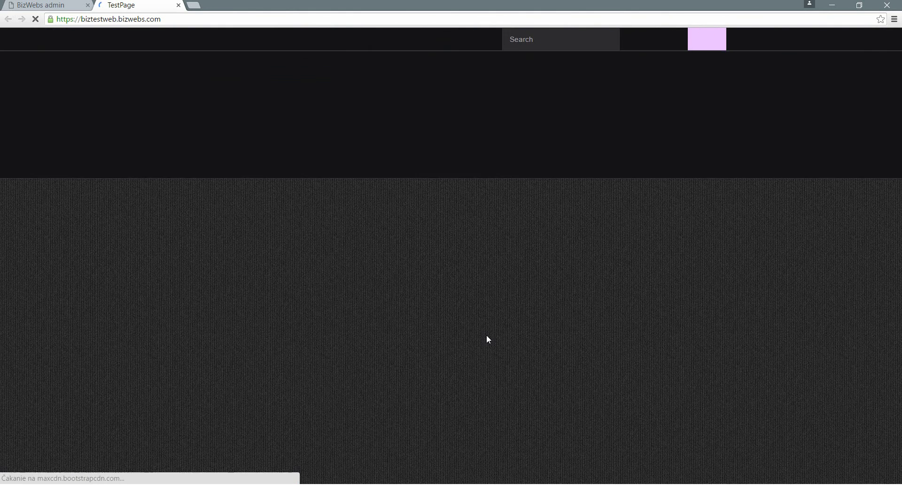
scroll(611, 293, "down", 4)
scroll(617, 293, "up", 1)
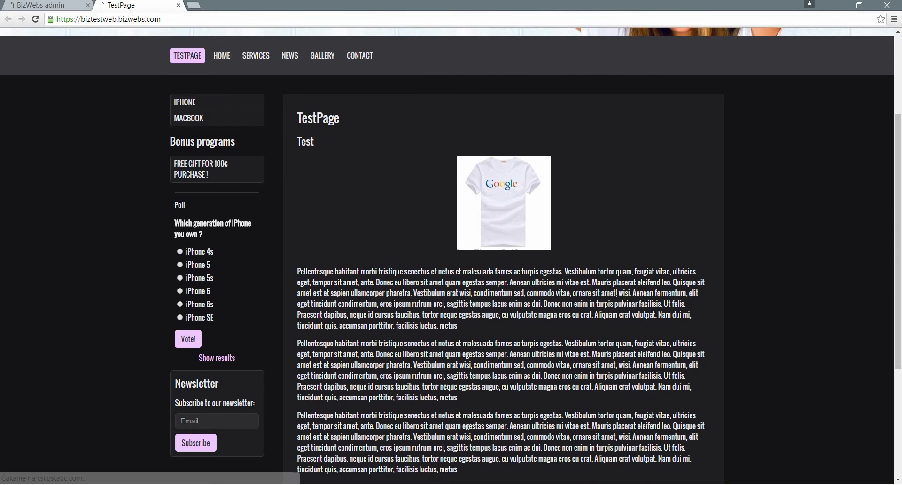
scroll(618, 292, "down", 1)
scroll(618, 291, "up", 1)
scroll(618, 294, "up", 1)
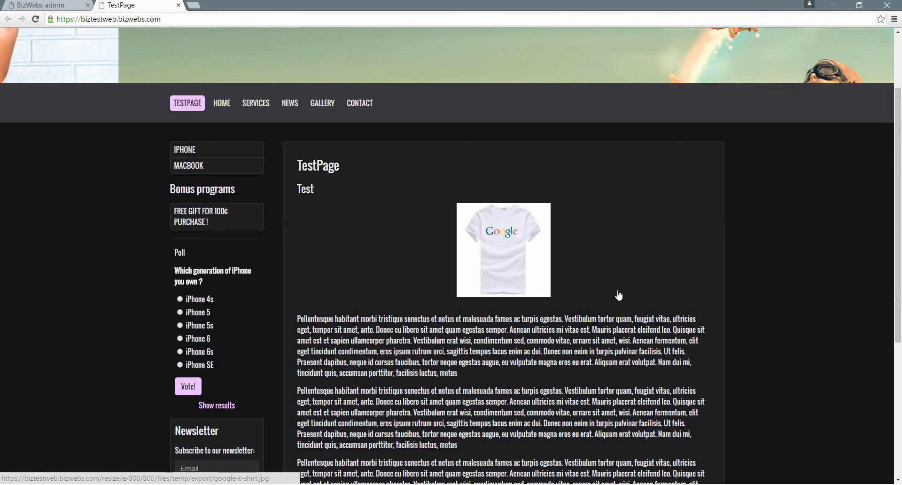
scroll(618, 293, "down", 4)
scroll(611, 295, "up", 2)
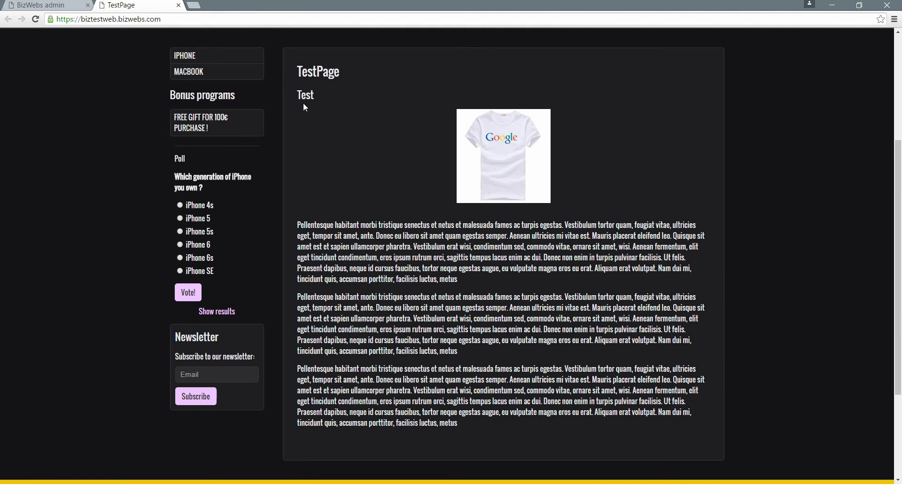
scroll(306, 188, "up", 3)
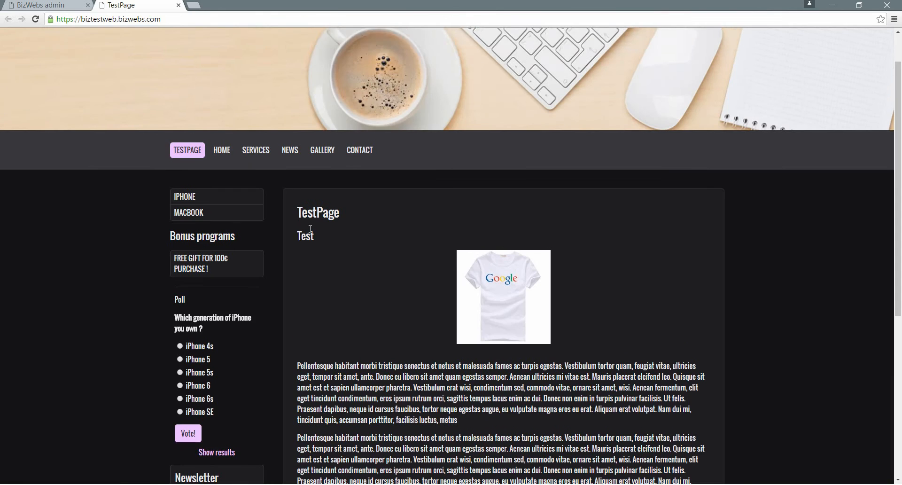
scroll(307, 190, "down", 2)
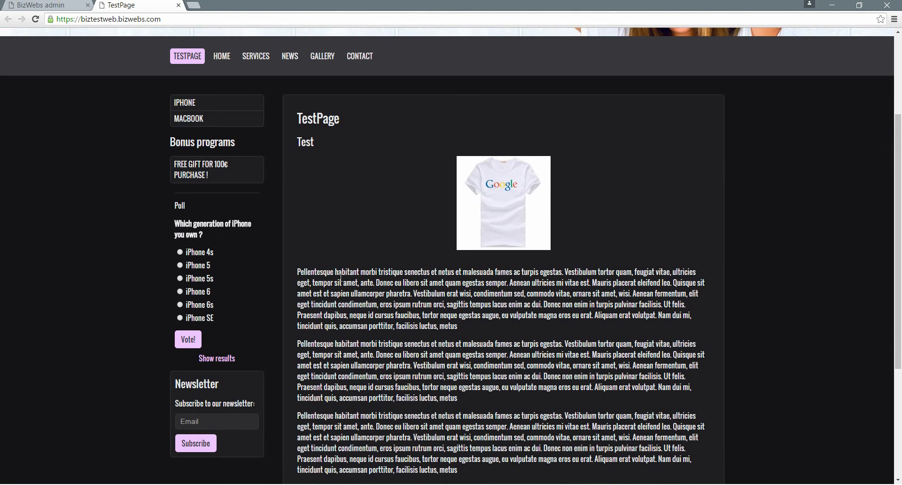
Back in the admin, set the Show content from block to use the block under the News page and save it.
left_click(42, 5)
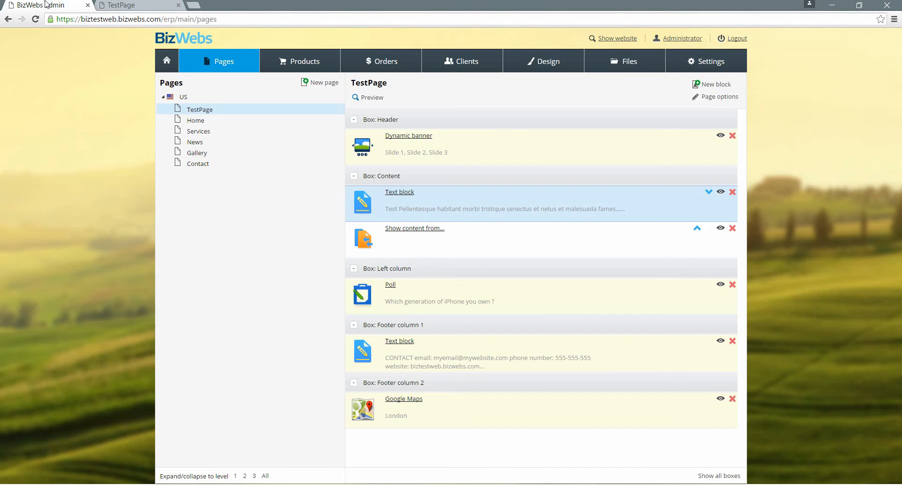
left_click(441, 228)
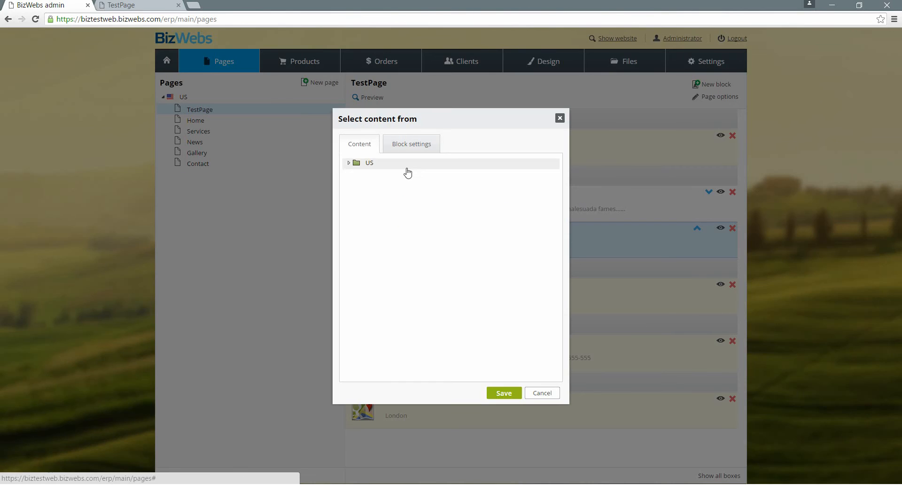
left_click(348, 164)
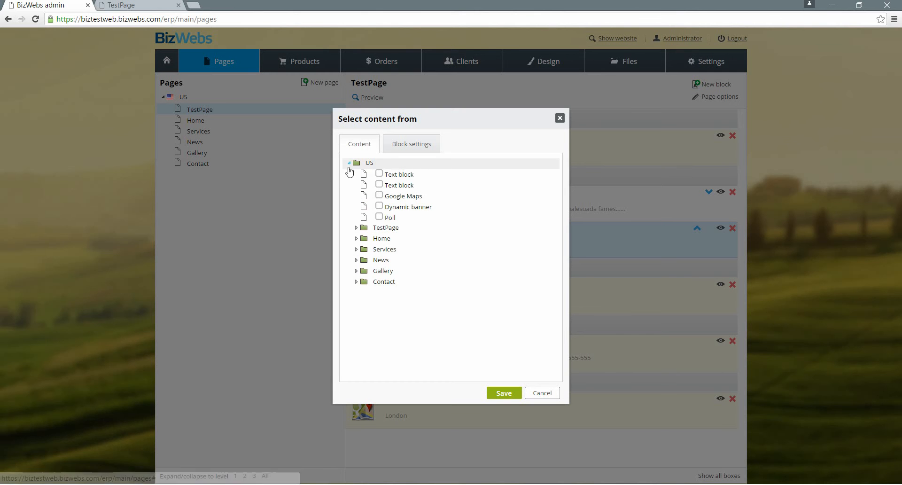
left_click(357, 260)
left_click(388, 272)
left_click(516, 393)
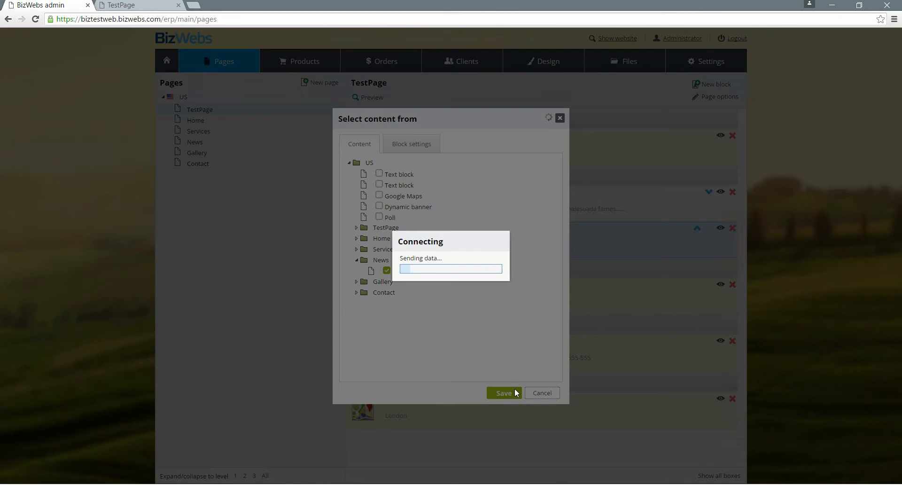
Reload the live TestPage and check the content pulled from News below the text paragraphs.
left_click(141, 5)
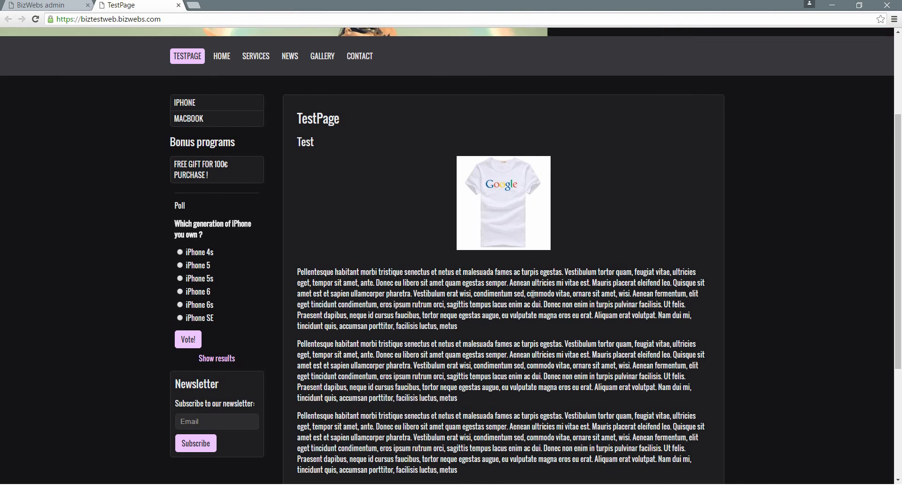
key("F5")
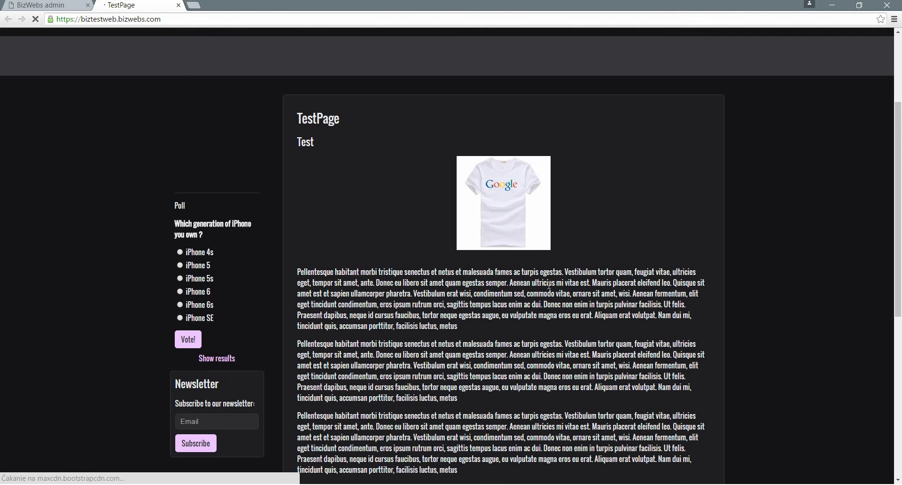
scroll(545, 282, "down", 5)
scroll(543, 248, "up", 1)
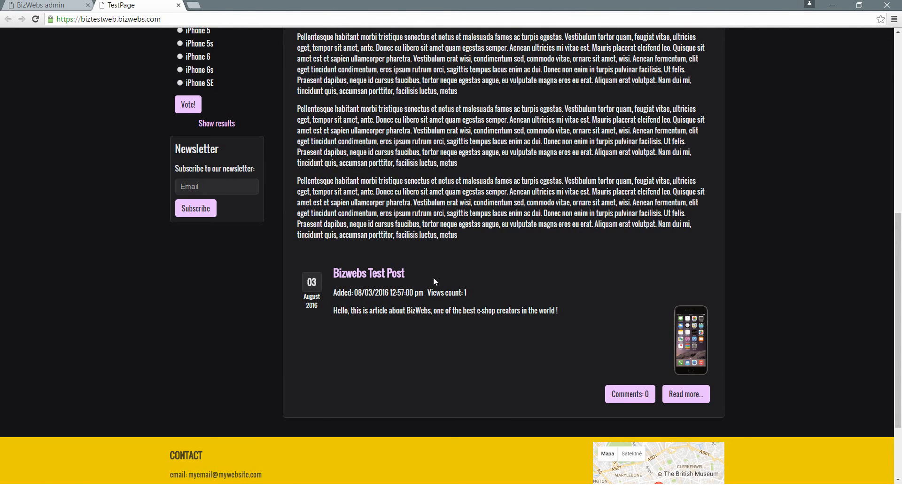
scroll(434, 278, "up", 5)
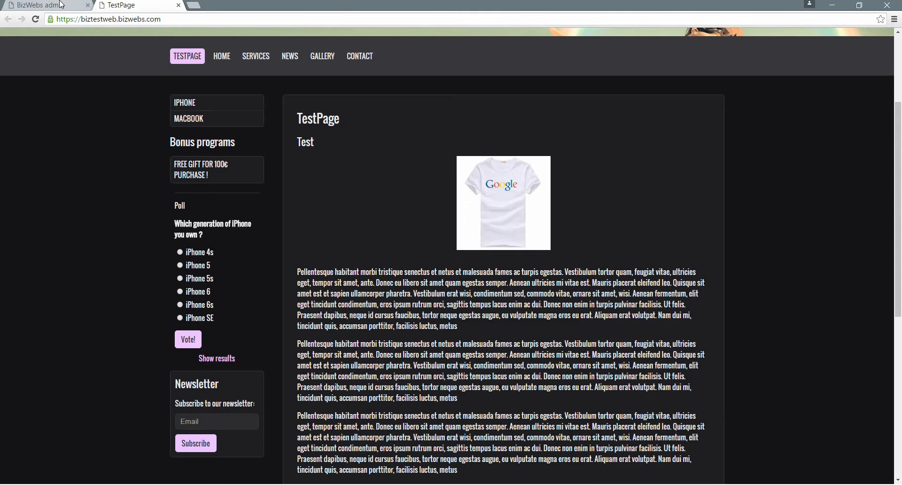
Return to the admin, move TestPage down below Home in the page tree and move it back up.
left_click(47, 5)
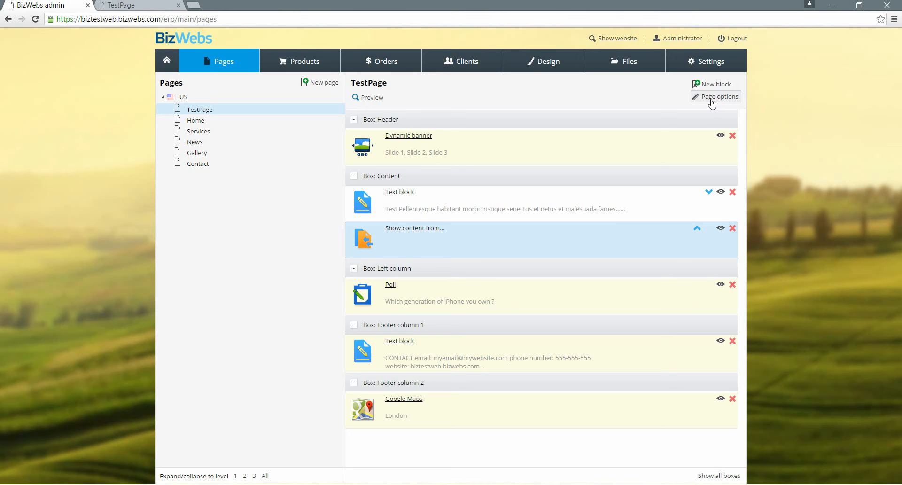
left_click(221, 111)
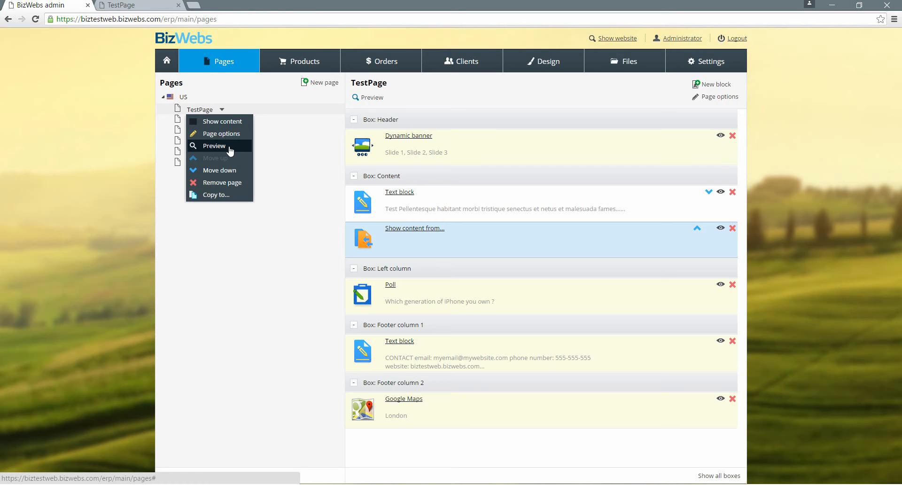
left_click(226, 170)
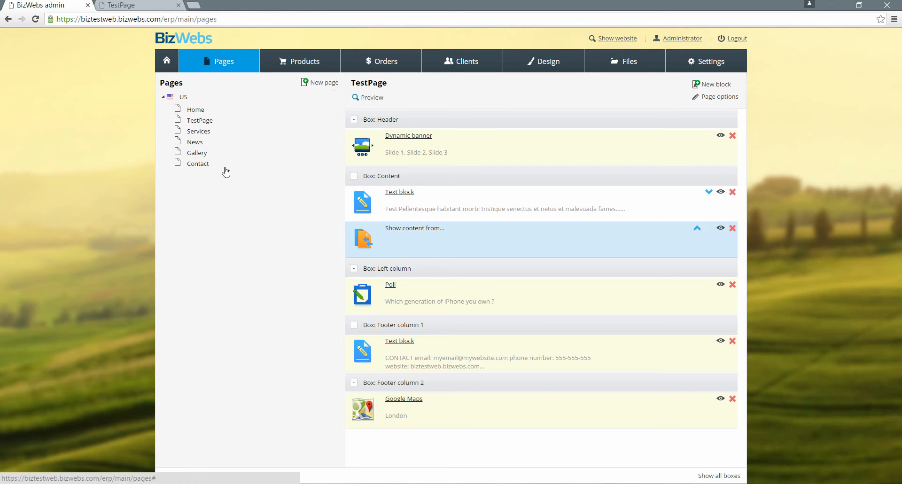
left_click(221, 121)
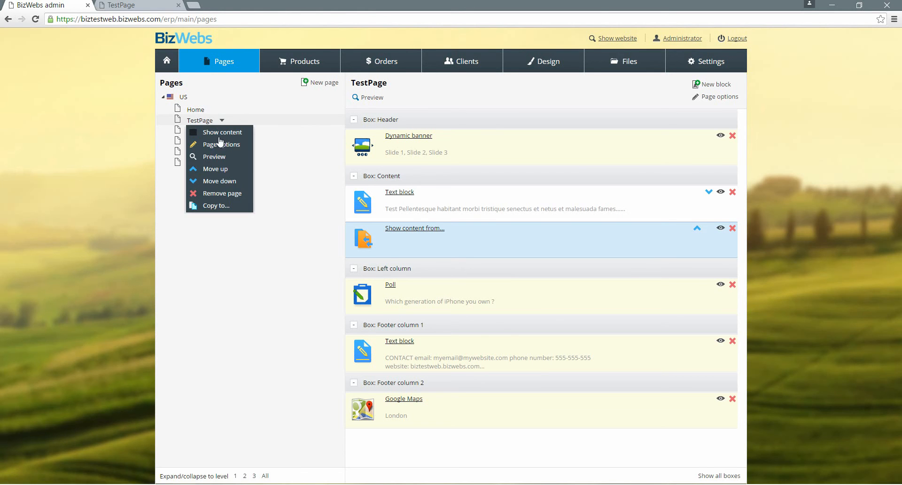
left_click(217, 169)
Open TestPage's page options and review the available Visibility choices, keeping Visible.
left_click(222, 109)
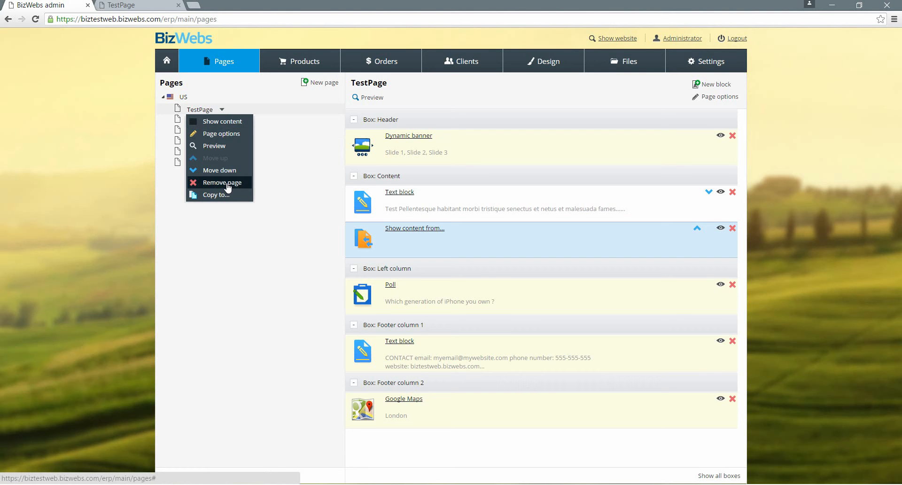
left_click(222, 110)
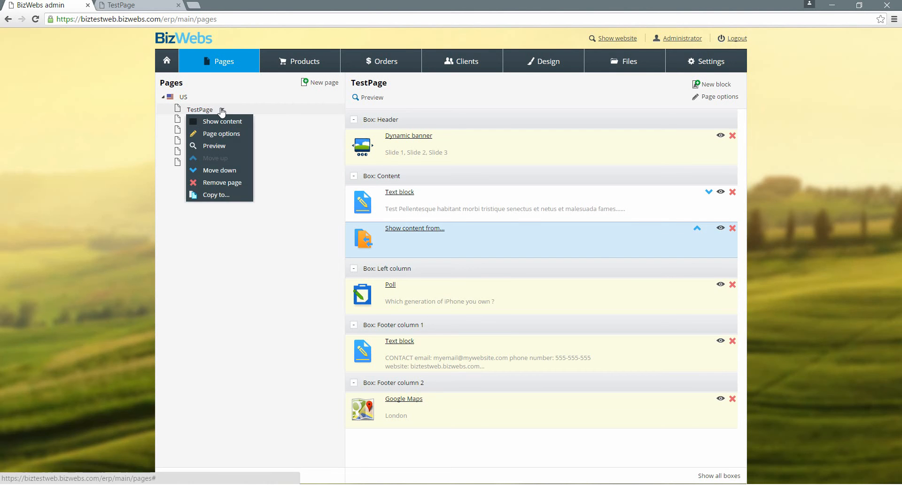
left_click(221, 134)
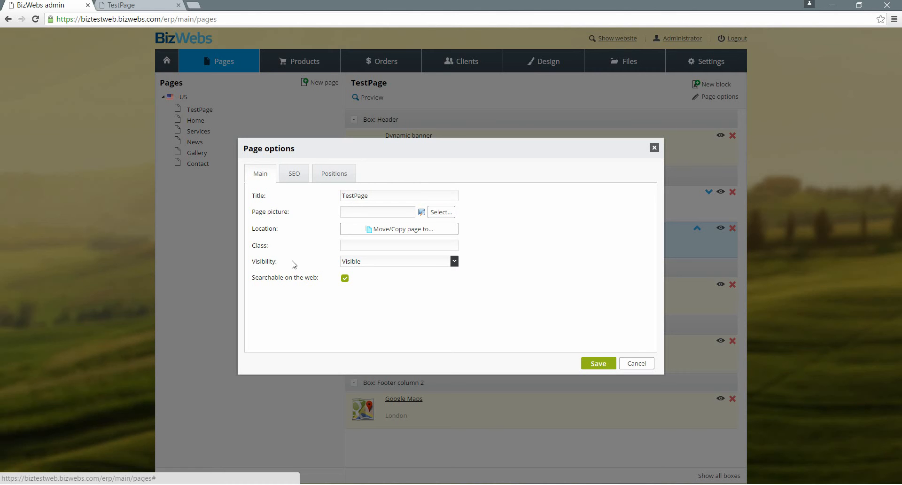
left_click(454, 261)
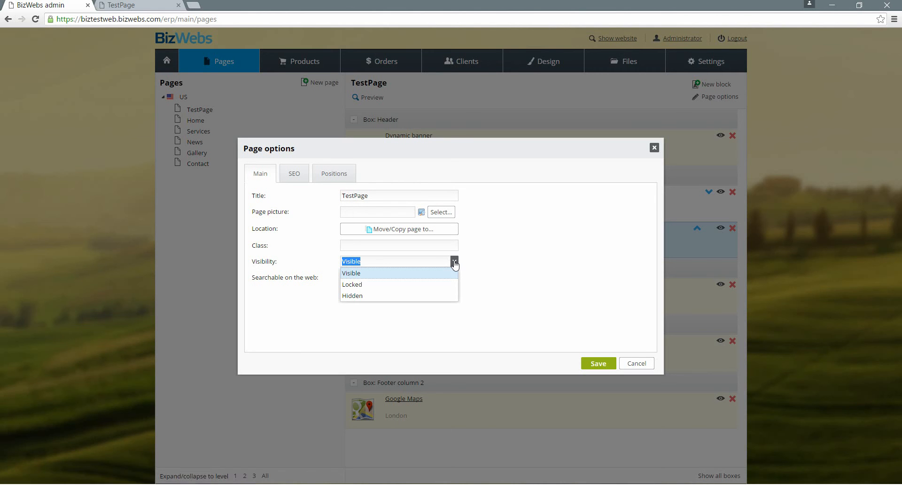
left_click(454, 262)
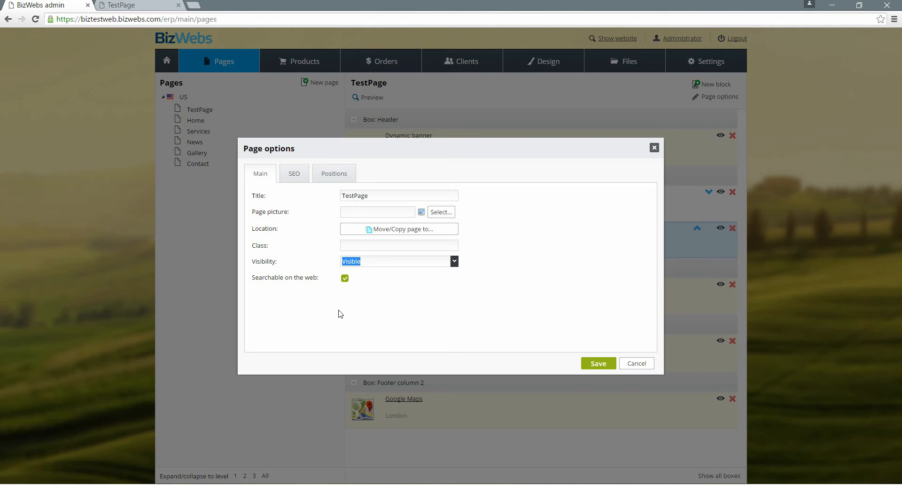
Fill in TestPage's SEO options: H1 "Brand new Apple iPhone SE is there !", URL apple-store, plus a title tag and description about Apple products.
left_click(305, 180)
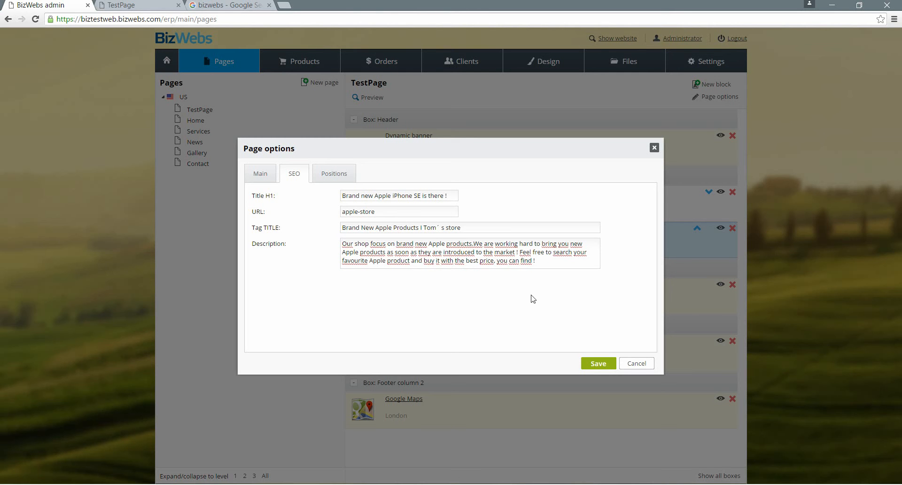
Switch to the Google results for bizwebs and examine how the first result displays its title tag and description.
left_click(213, 5)
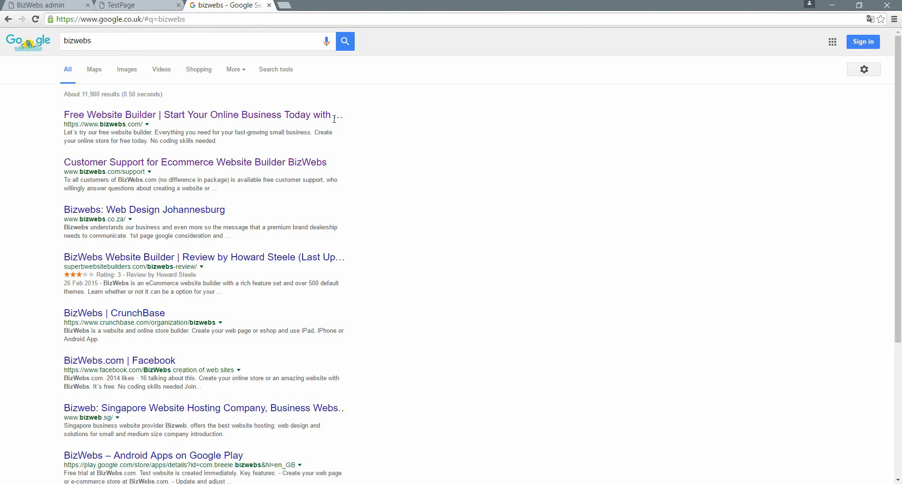
left_click_drag(64, 115, 328, 123)
left_click(67, 2)
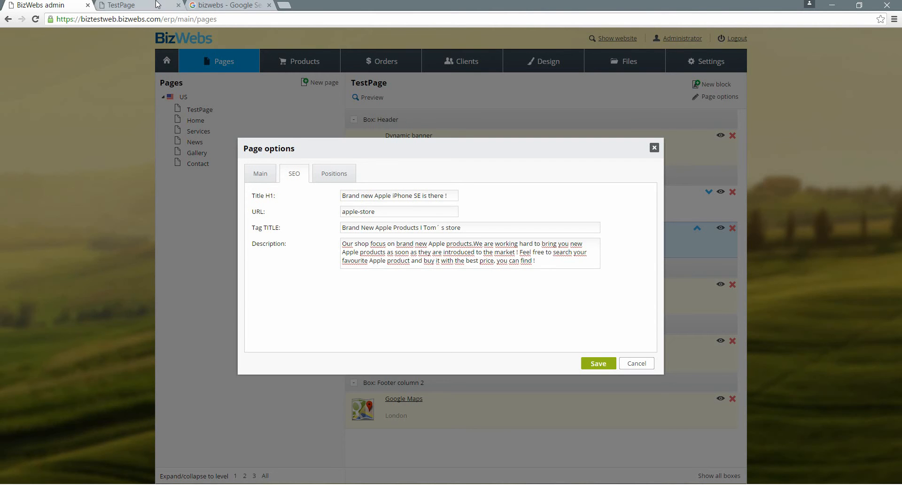
left_click(209, 5)
left_click_drag(64, 133, 217, 141)
left_click(42, 5)
Open the first bizwebs Google result to view its page heading, examine its URL and description in the results, and return to the admin.
left_click(231, 5)
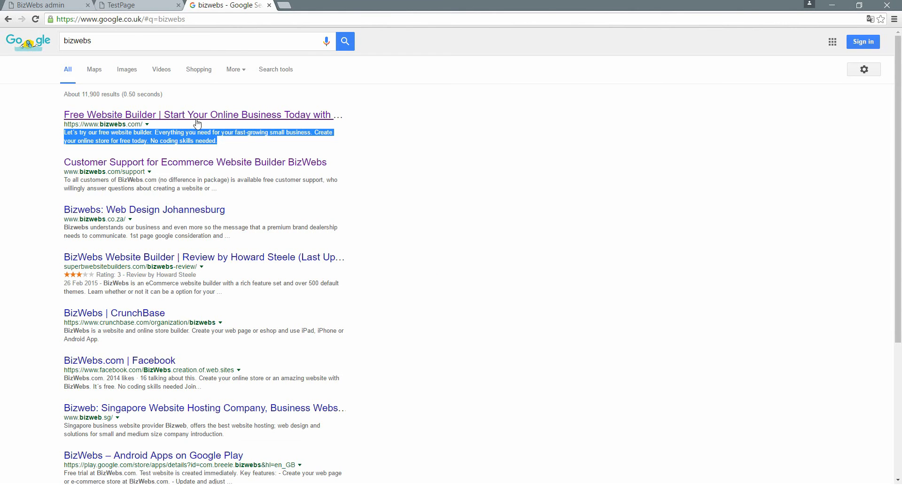
left_click(197, 115)
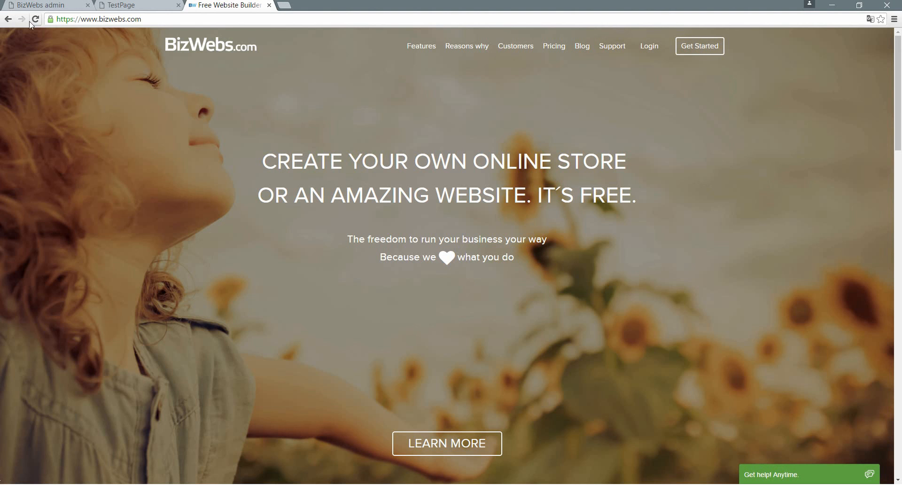
left_click(8, 19)
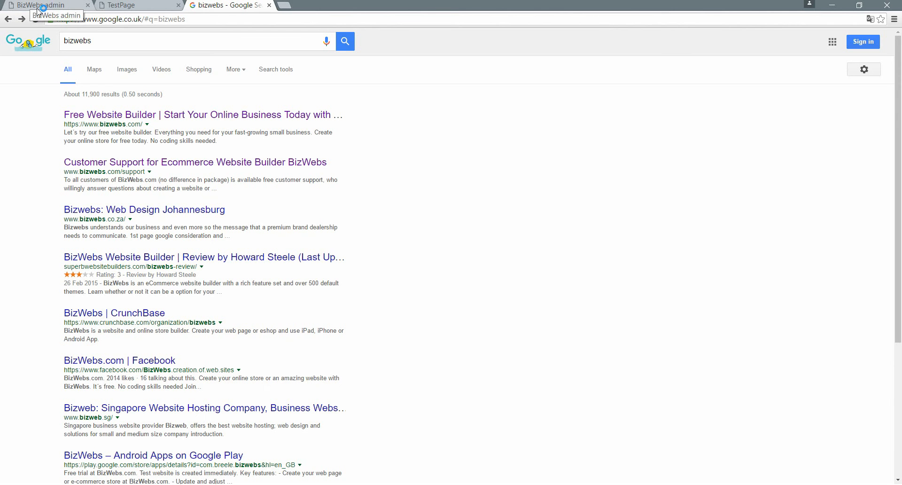
left_click_drag(78, 125, 194, 133)
left_click(194, 134)
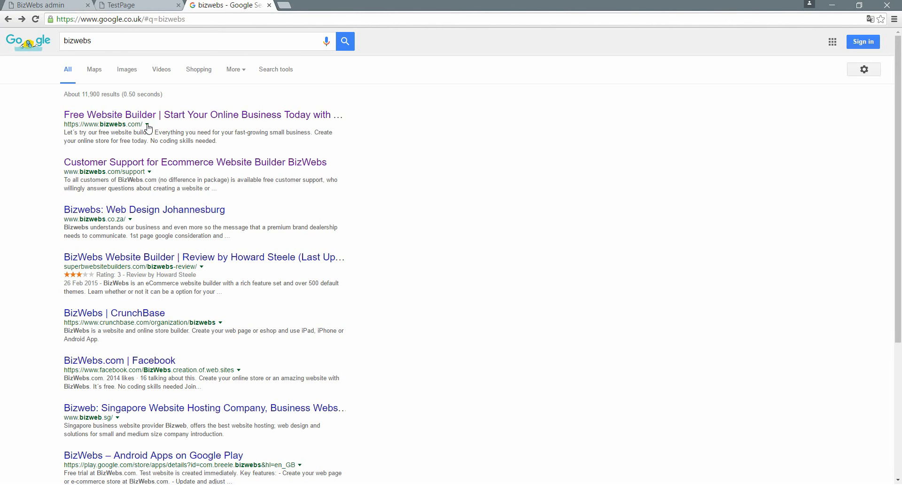
left_click(40, 4)
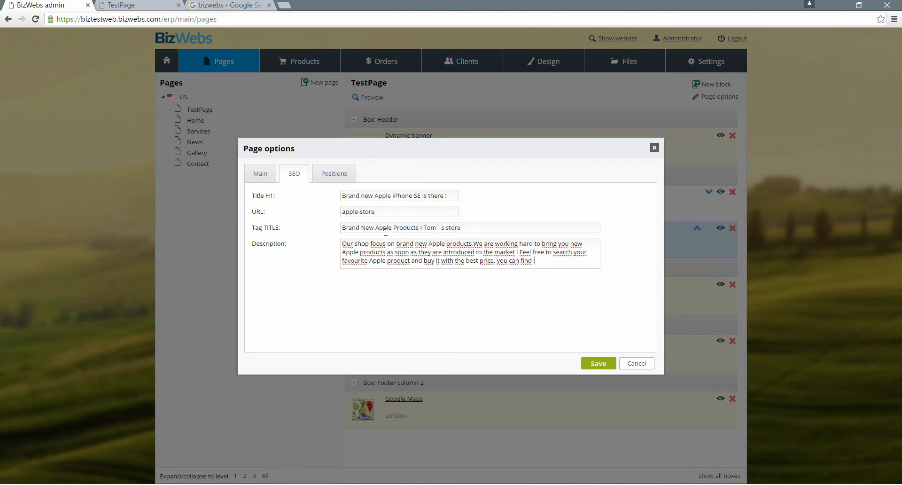
Review the page order in TestPage's Positions options and save the page options.
left_click(351, 176)
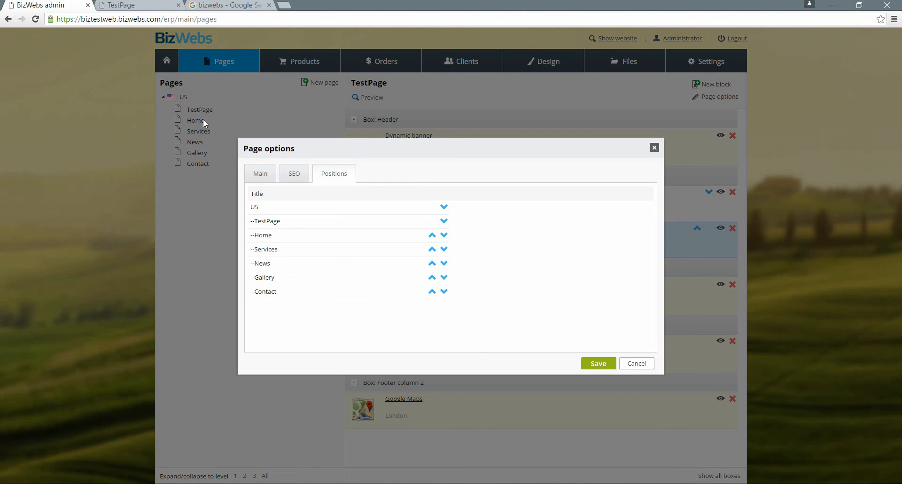
left_click(266, 175)
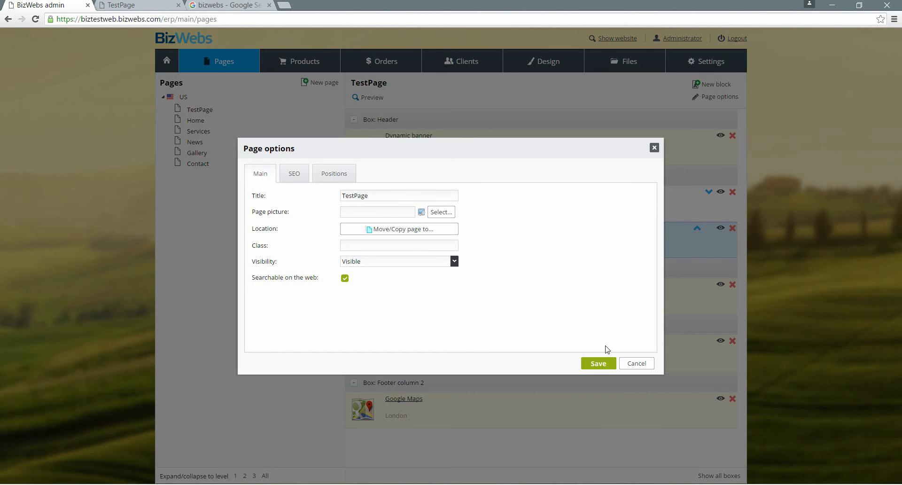
left_click(607, 364)
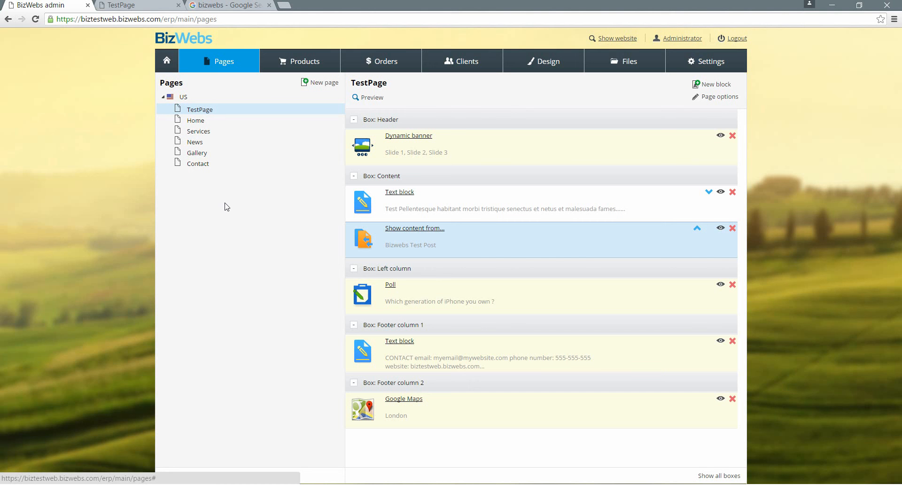
Display the US global blocks and check them on the live Home, Services and TestPage pages before returning to the admin.
left_click(190, 98)
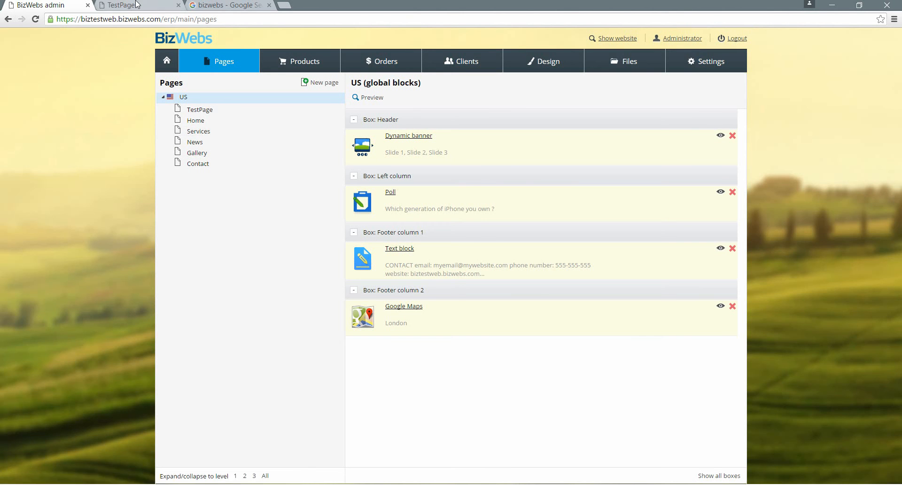
left_click(134, 4)
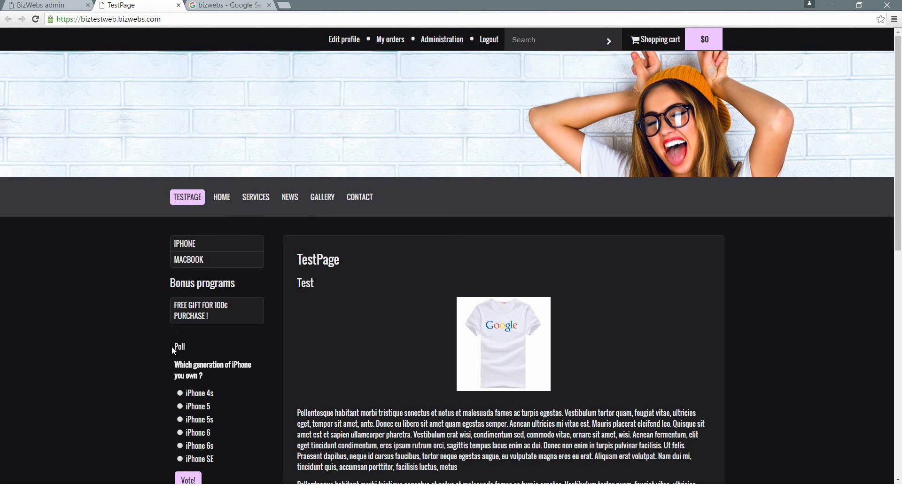
left_click(224, 197)
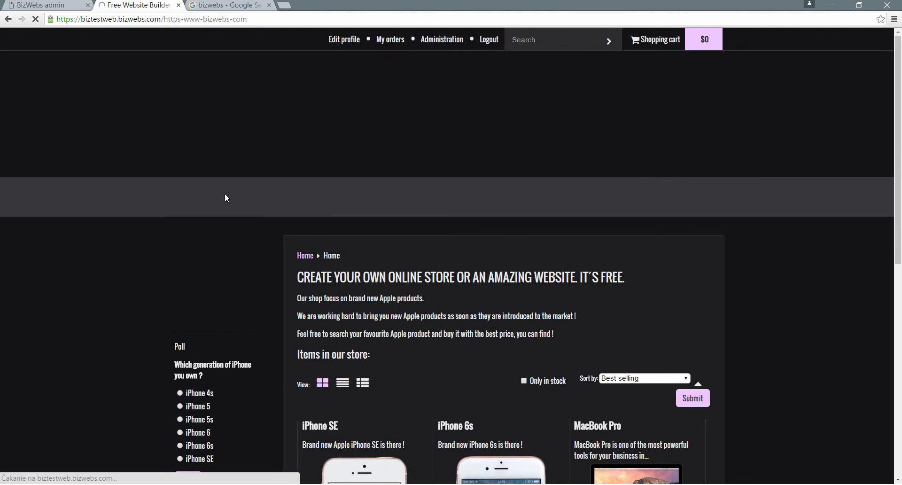
left_click(256, 197)
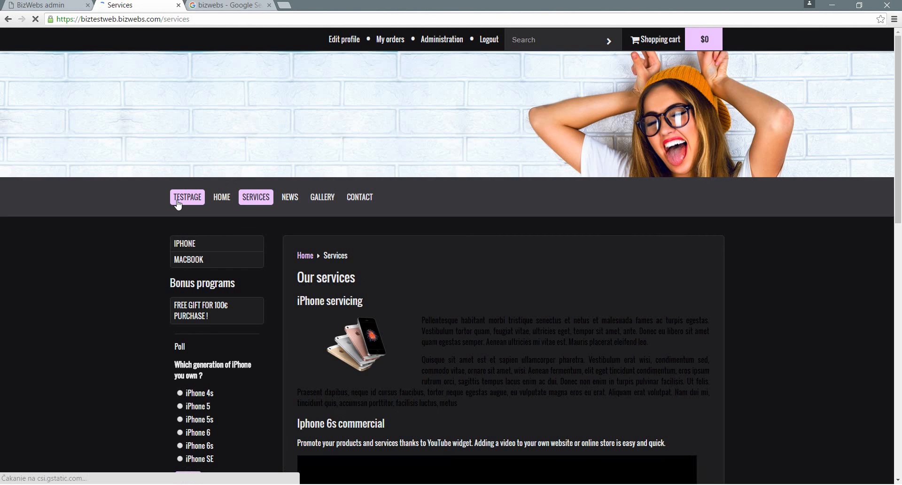
left_click(178, 201)
left_click(59, 4)
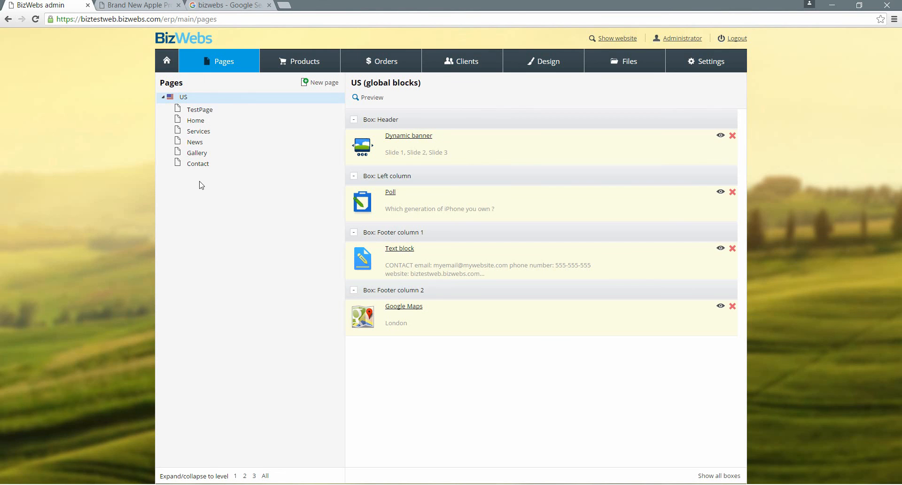
Review the block settings of TestPage's content text block, including the Global block option, and close them without saving.
left_click(209, 112)
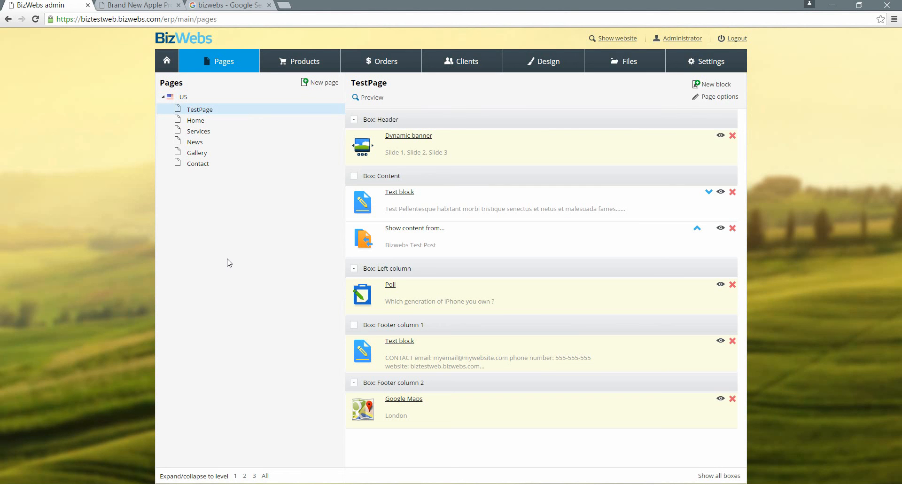
left_click(389, 193)
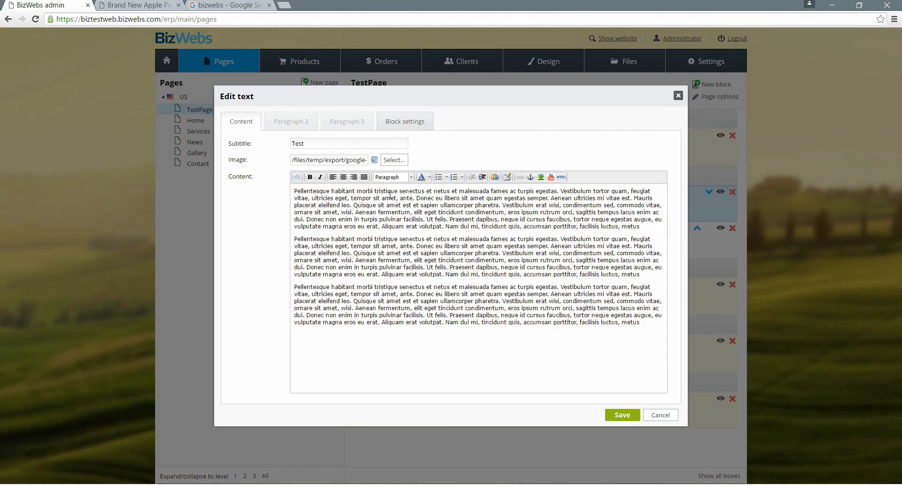
left_click(398, 127)
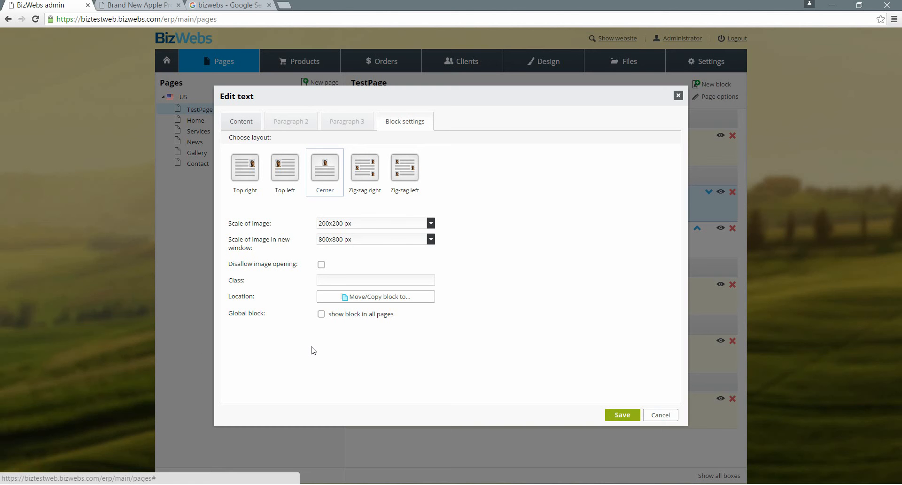
left_click(678, 95)
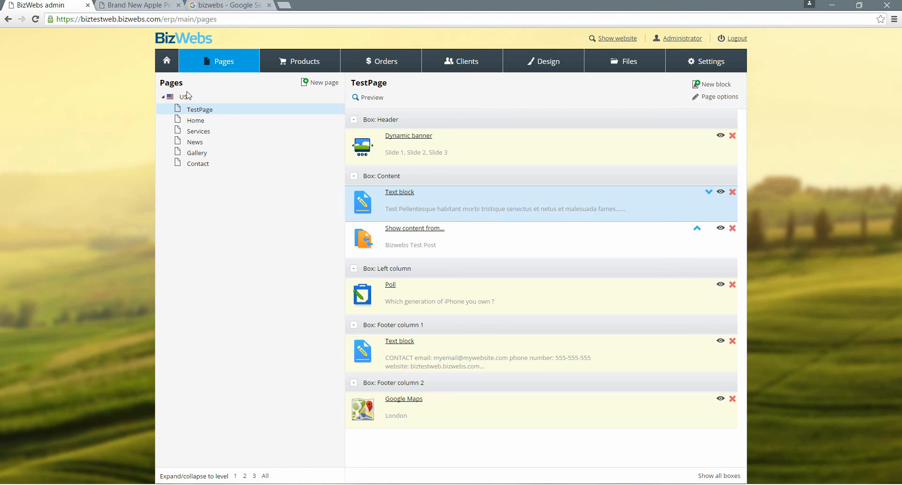